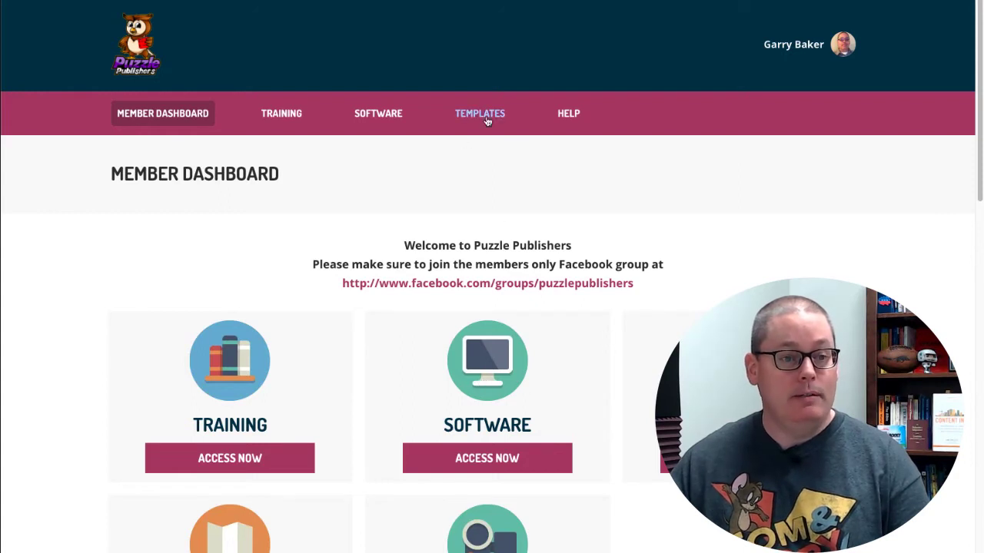
# Open the software library and look through the available puzzle tools
pyautogui.moveTo(571, 116)
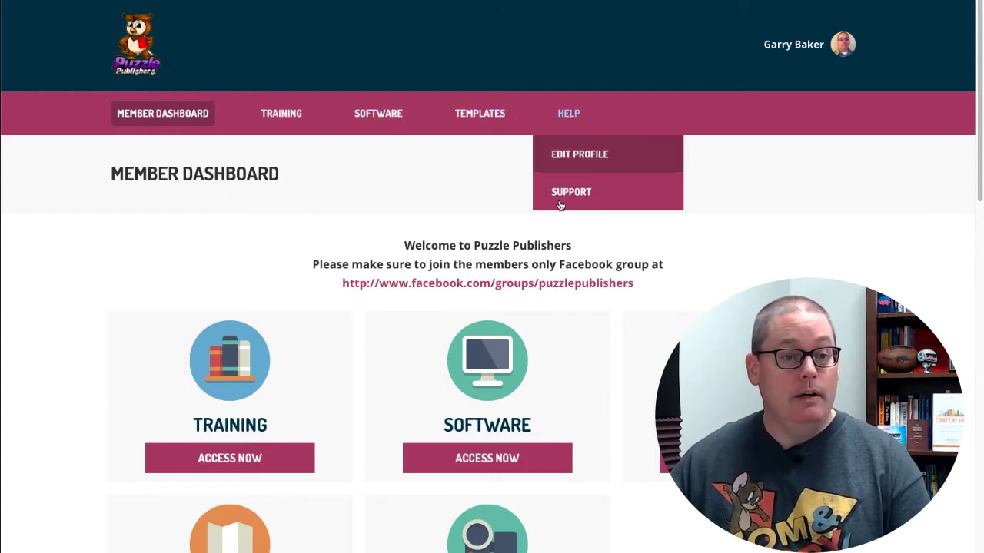
pyautogui.click(380, 116)
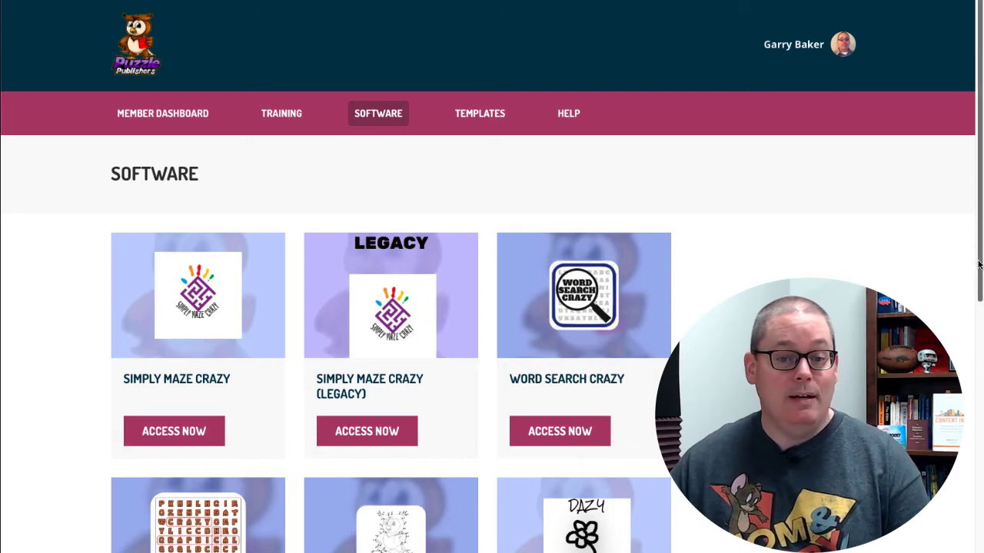
pyautogui.scroll(-2, 975, 267)
pyautogui.scroll(-3, 976, 427)
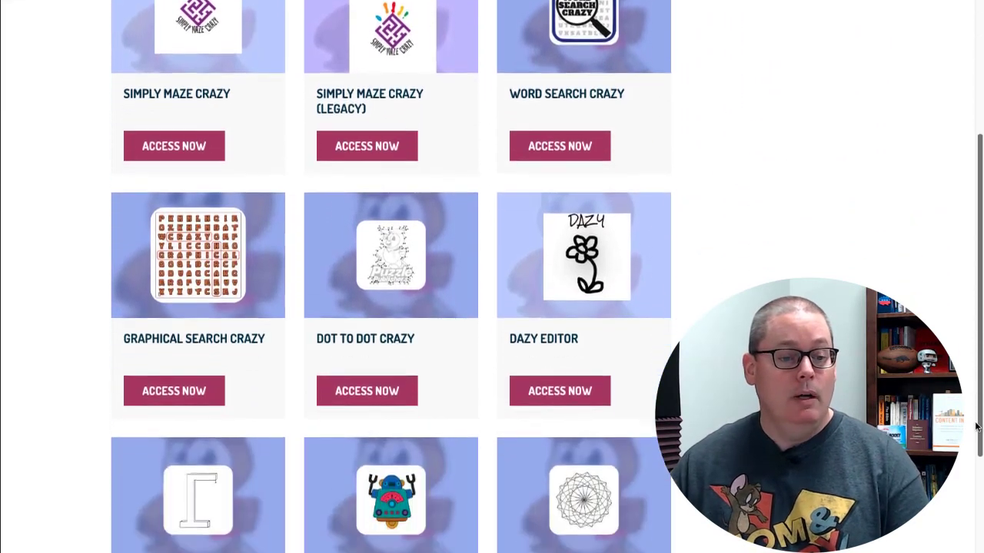
pyautogui.moveTo(976, 427); pyautogui.dragTo(973, 250)
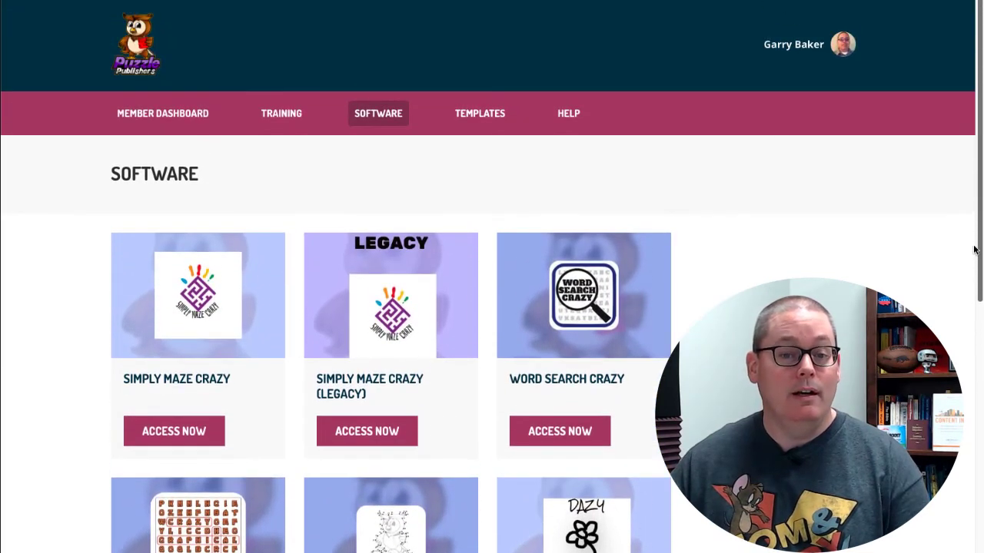
# Open the legacy version of Simply Maze Crazy and generate a maze with the default settings
pyautogui.click(376, 433)
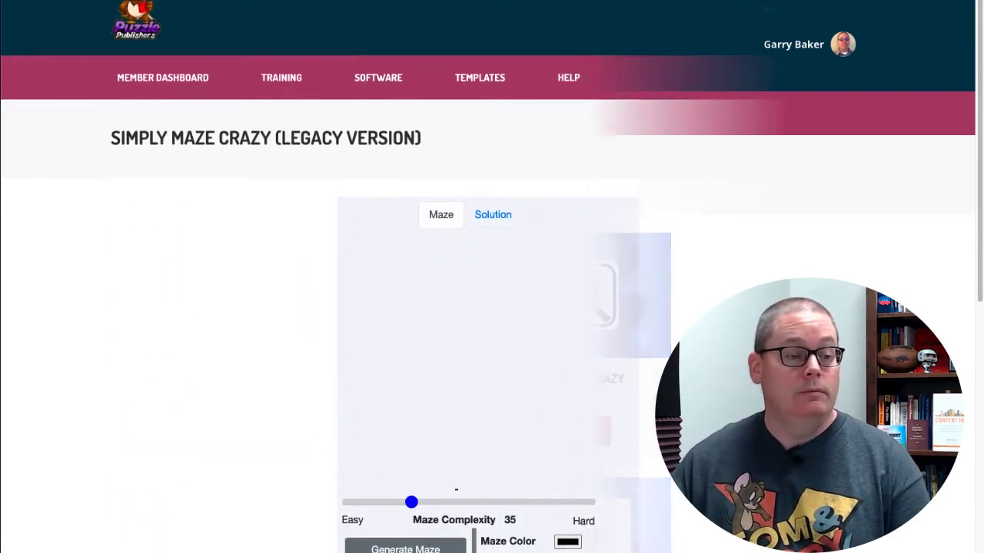
pyautogui.scroll(-1, 980, 362)
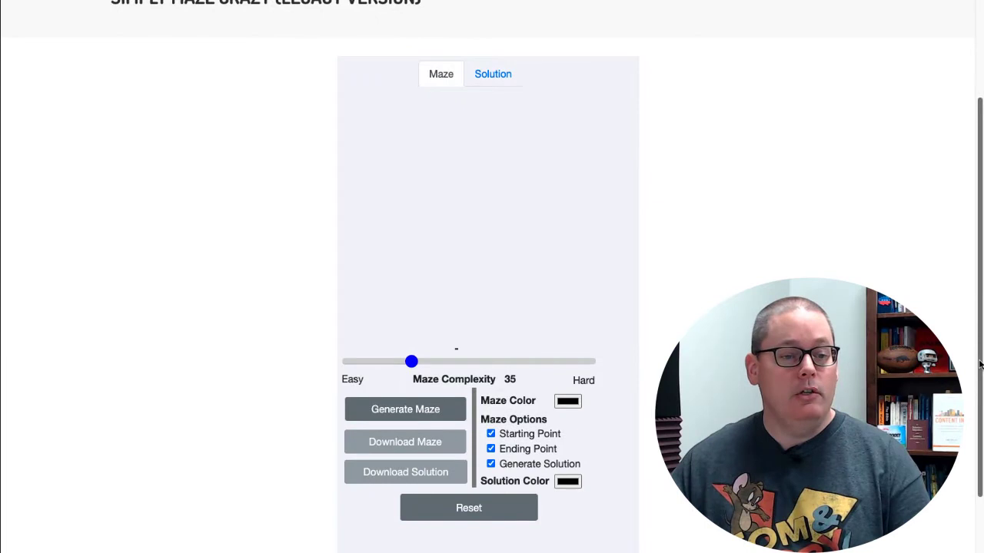
pyautogui.click(413, 410)
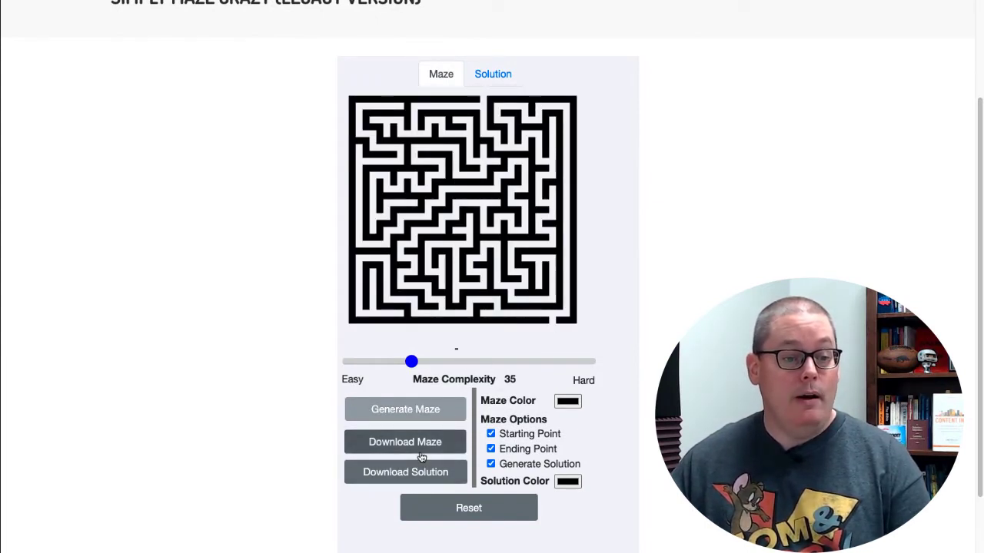
# Reset the generator, set the maze color to red (RGB 187, 58, 58) and generate a new maze
pyautogui.click(573, 401)
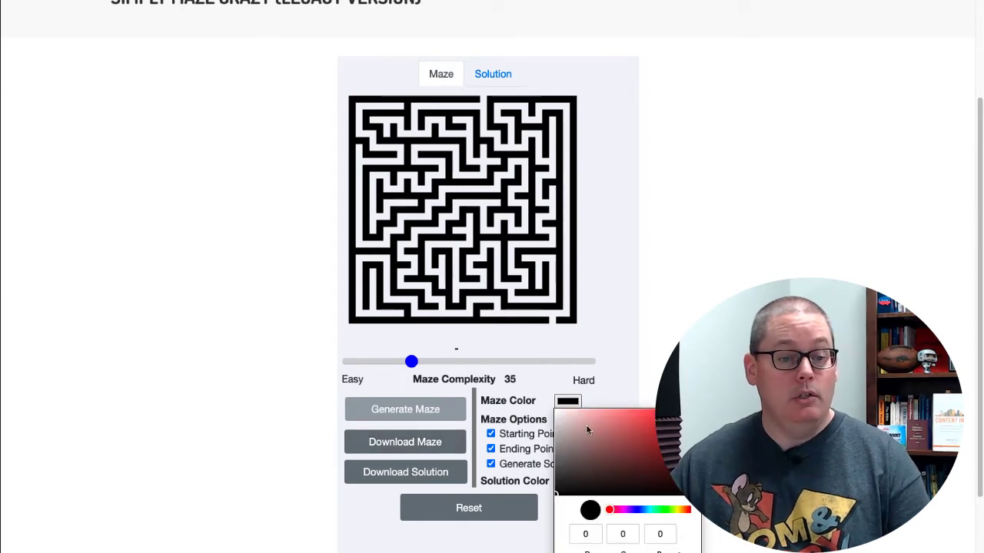
pyautogui.click(621, 510)
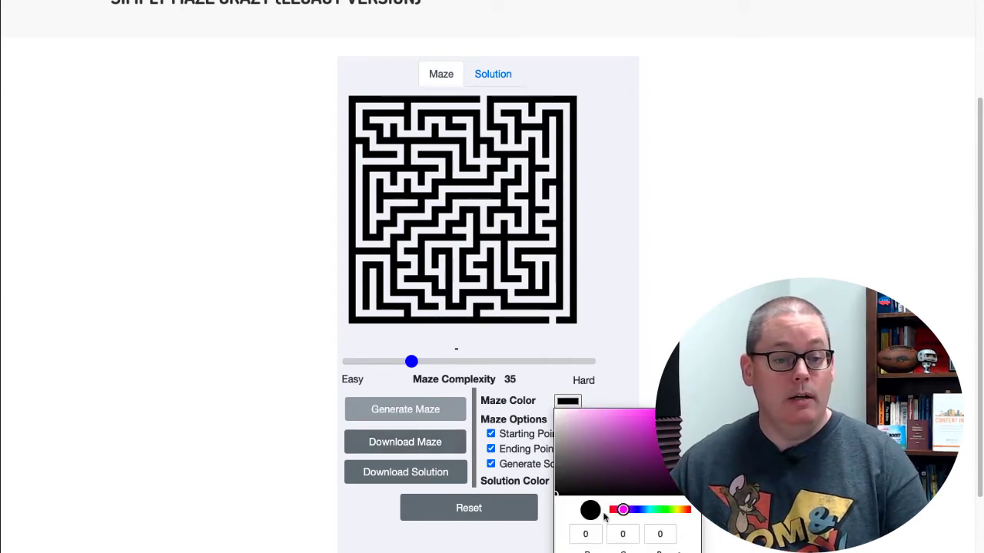
pyautogui.click(472, 514)
pyautogui.click(566, 405)
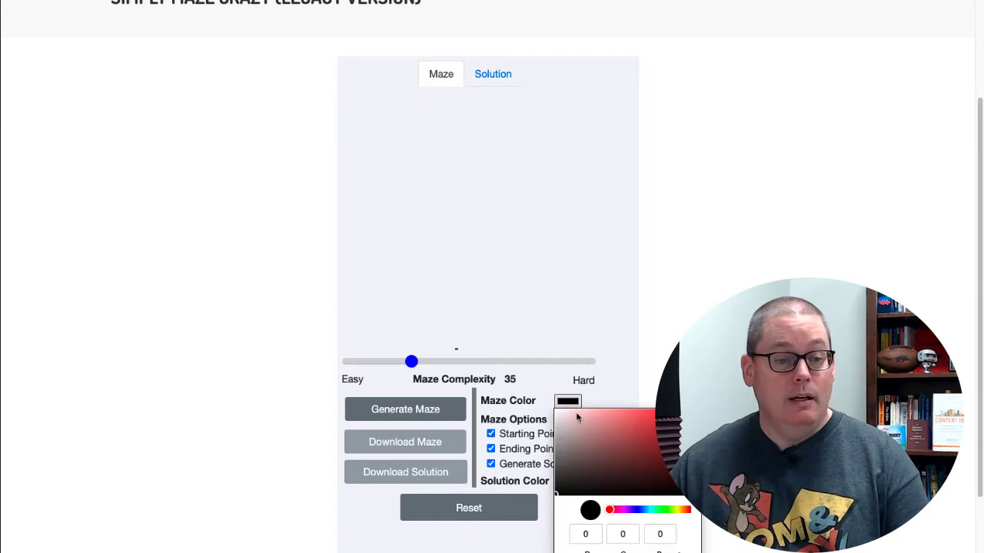
pyautogui.click(645, 455)
pyautogui.click(654, 432)
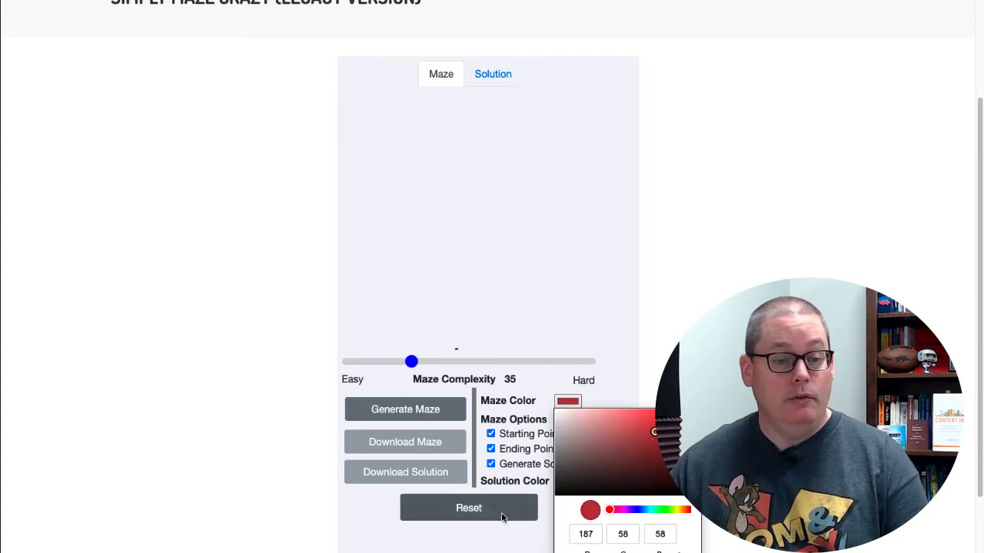
pyautogui.click(600, 367)
pyautogui.click(402, 409)
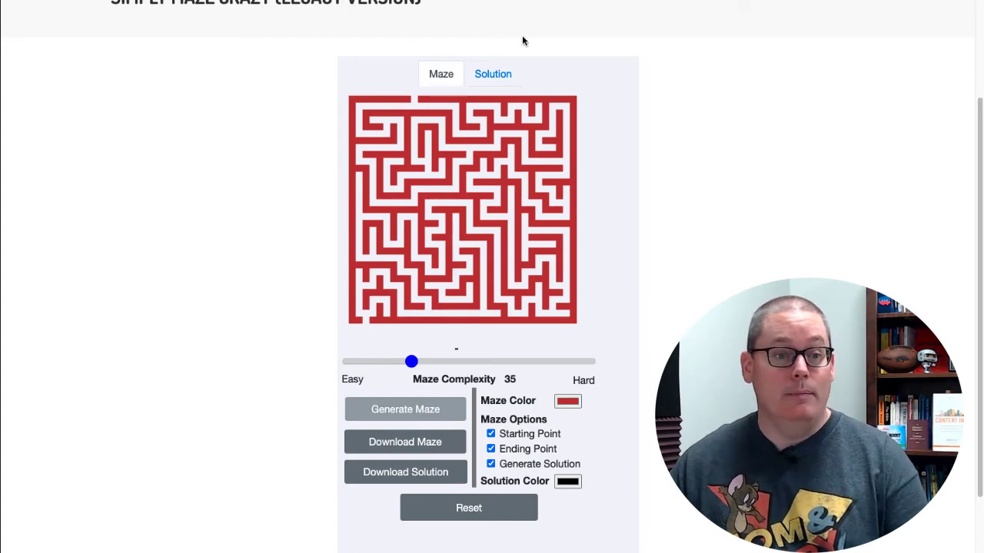
# Display the red maze's solution and examine the solution color and the other maze options
pyautogui.click(493, 75)
pyautogui.scroll(-1, 507, 115)
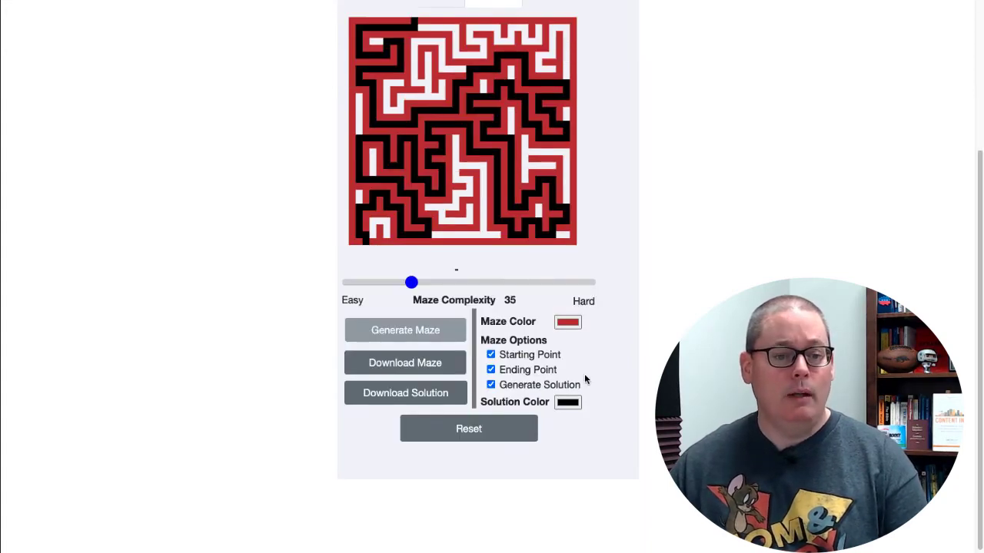
pyautogui.click(567, 402)
pyautogui.scroll(-1, 628, 321)
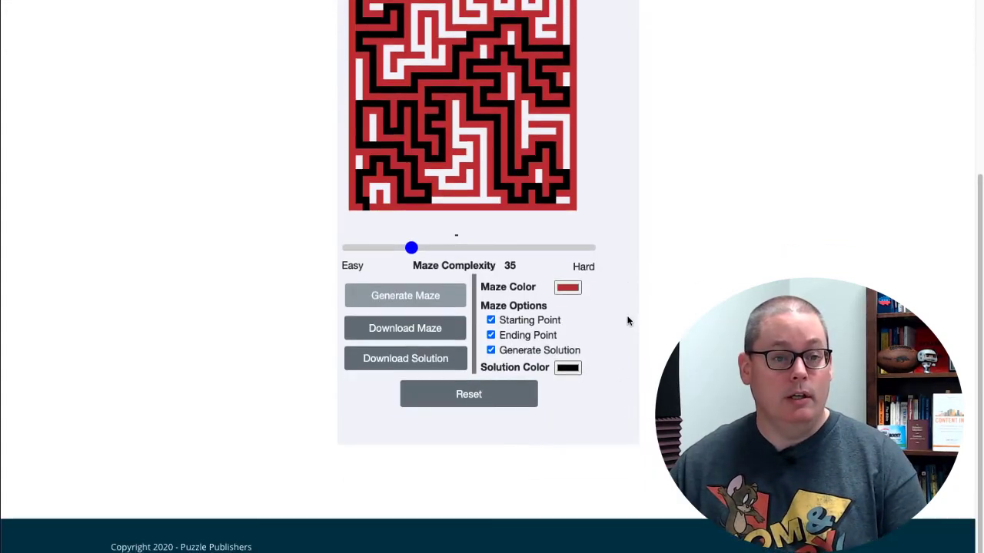
pyautogui.scroll(5, 627, 321)
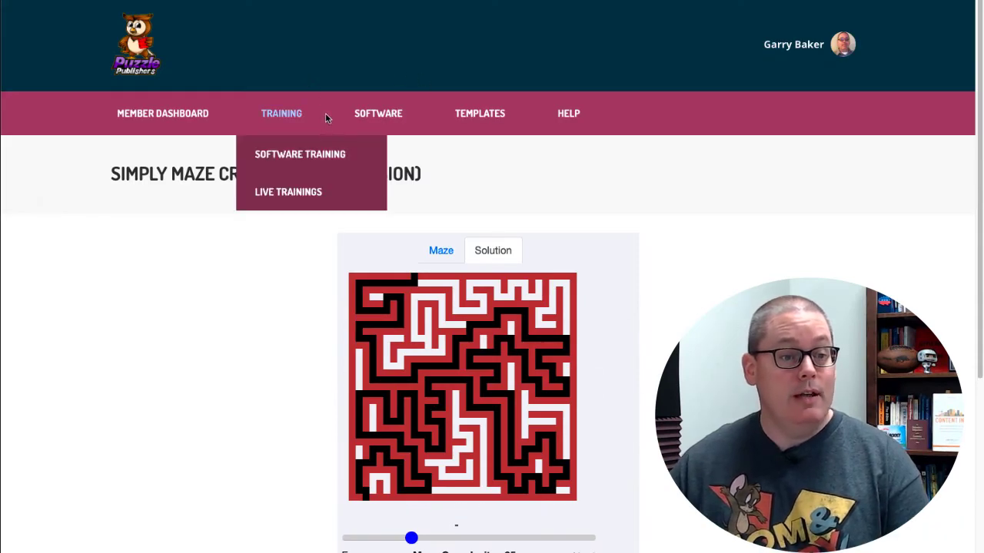
# Return to the software library and open the current, non-legacy version of Simply Maze Crazy
pyautogui.click(376, 115)
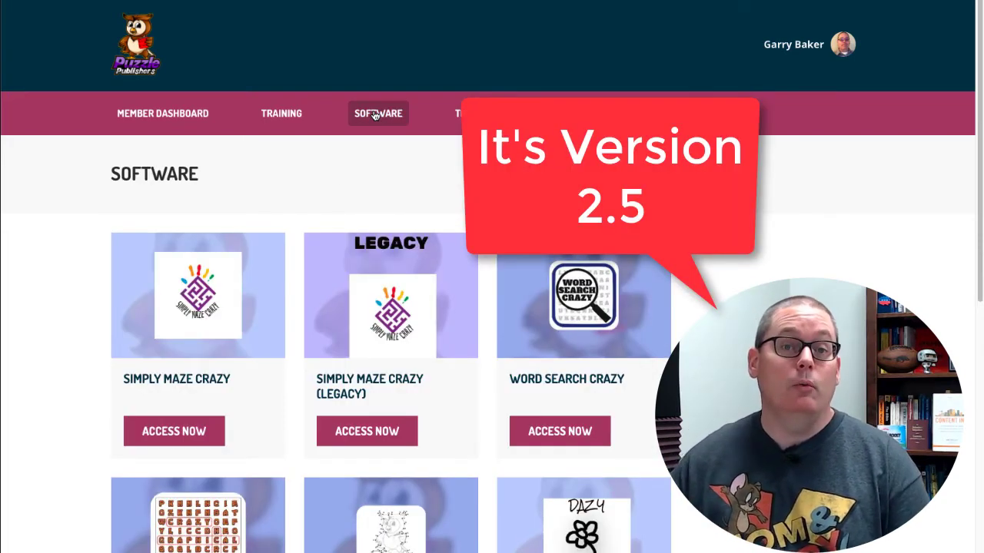
pyautogui.click(195, 433)
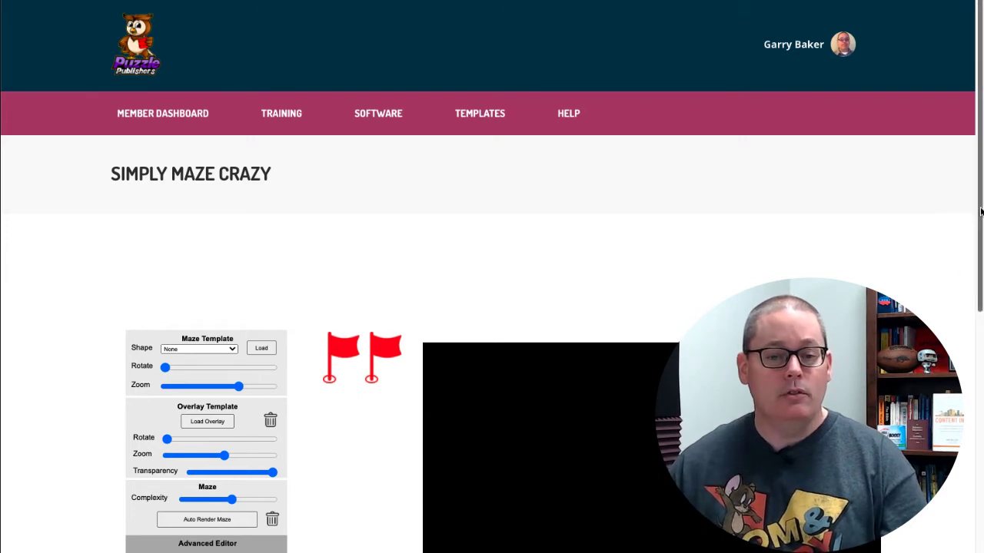
pyautogui.moveTo(981, 211); pyautogui.dragTo(980, 362)
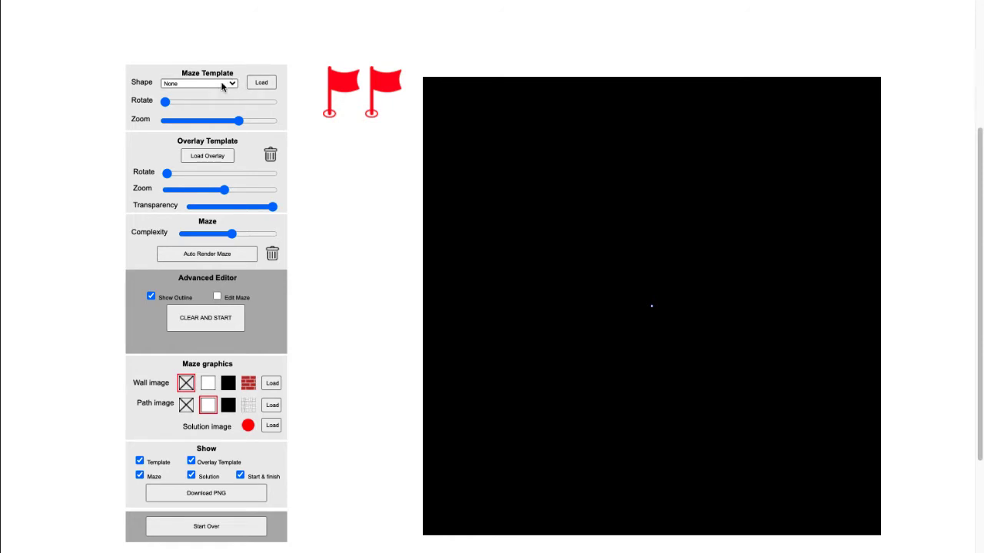
# Check the available template shapes, keep None, and auto-render a square maze
pyautogui.click(222, 87)
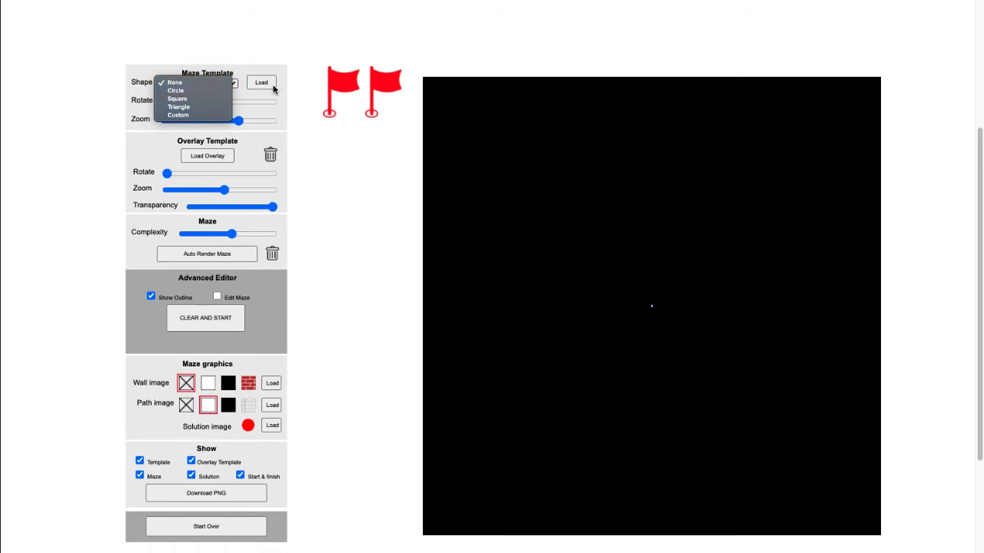
pyautogui.click(311, 70)
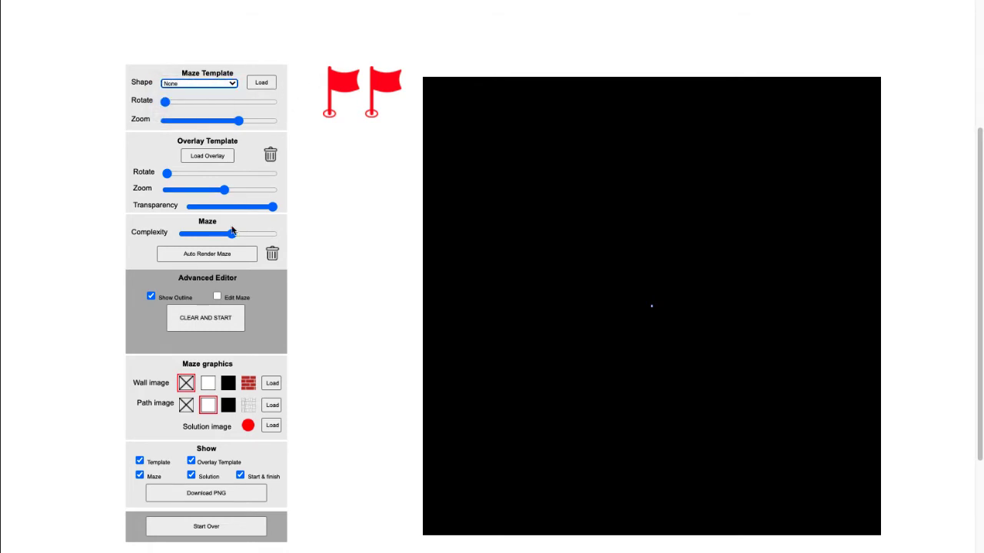
pyautogui.click(206, 259)
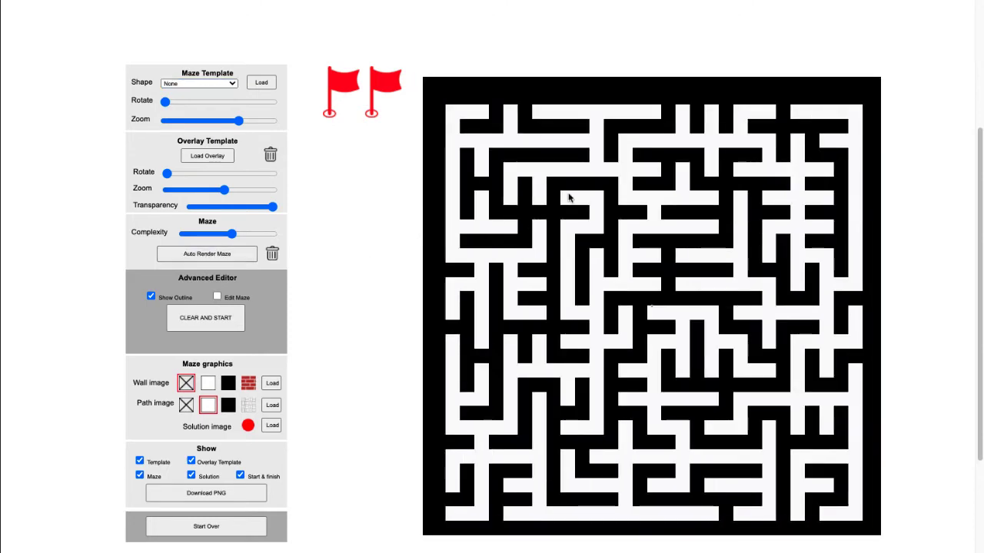
# Try the two flags at the maze's upper-left corner and right edge, and move both back beside the maze
pyautogui.moveTo(344, 82); pyautogui.dragTo(457, 77)
pyautogui.moveTo(378, 80); pyautogui.dragTo(863, 337)
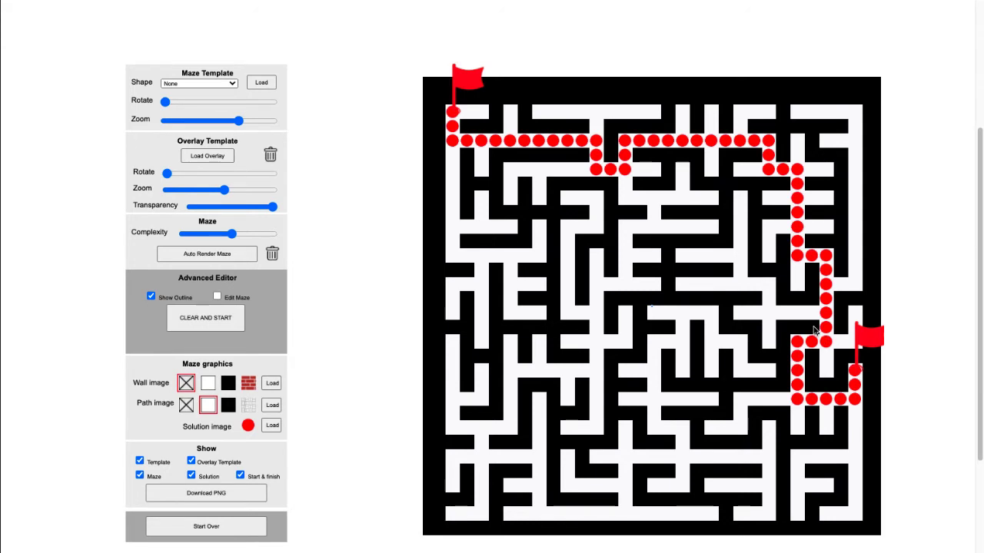
pyautogui.moveTo(464, 80); pyautogui.dragTo(362, 74)
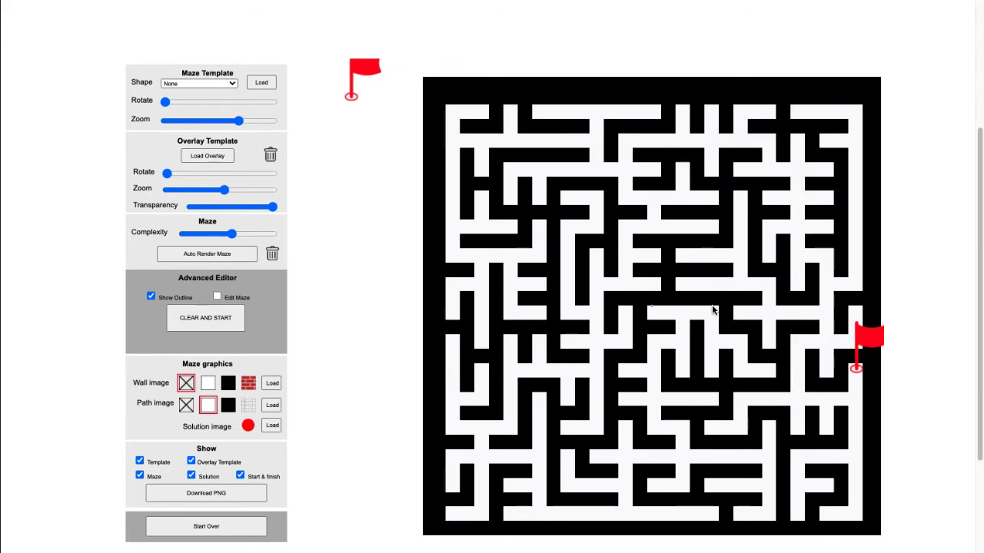
pyautogui.moveTo(869, 342); pyautogui.dragTo(413, 123)
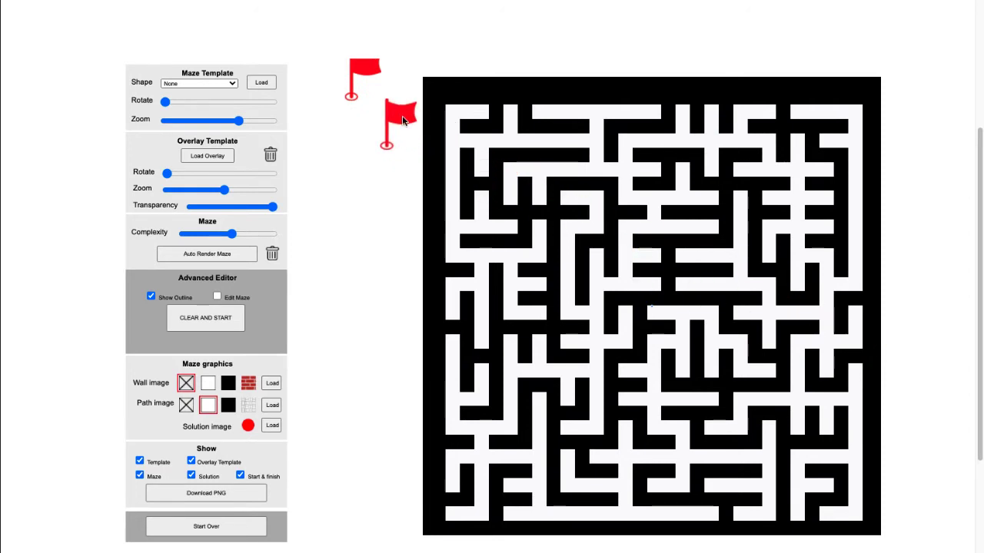
pyautogui.moveTo(368, 71); pyautogui.dragTo(367, 119)
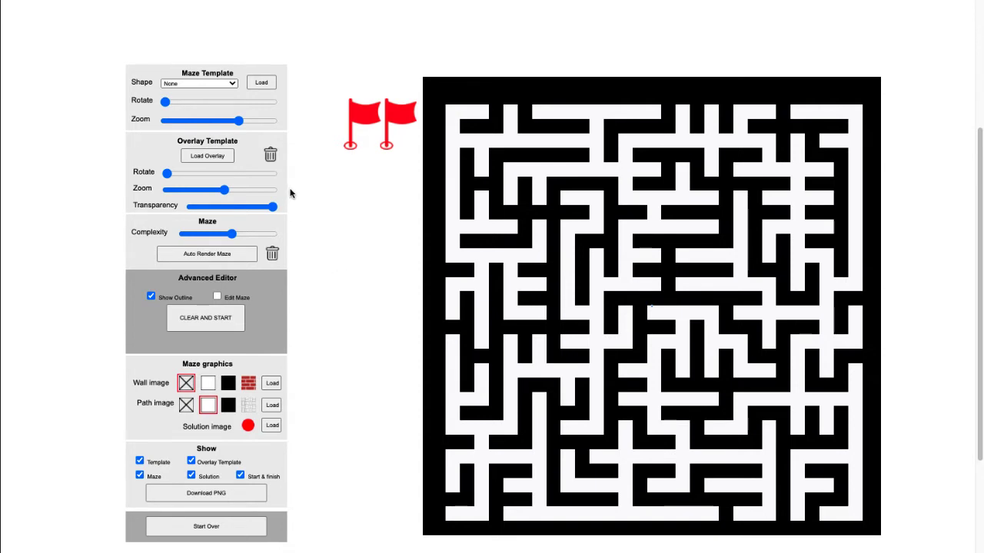
# Set the maze template shape to Custom and load star.png as the template image
pyautogui.click(232, 85)
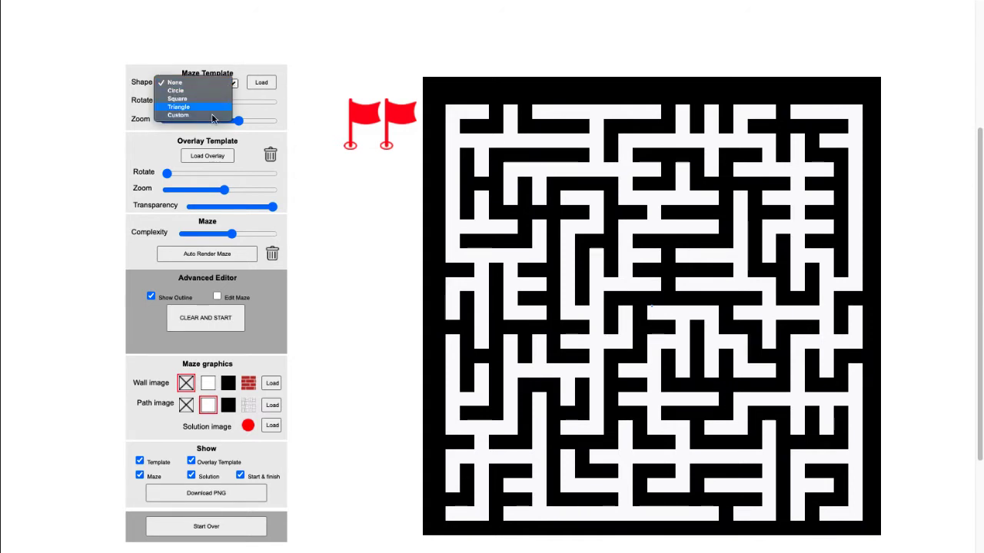
pyautogui.click(210, 116)
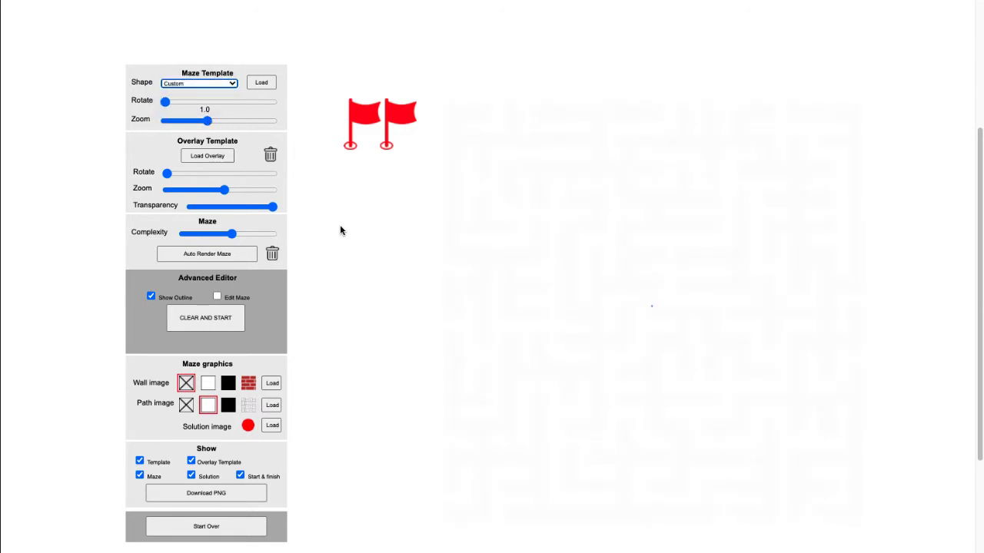
pyautogui.click(258, 83)
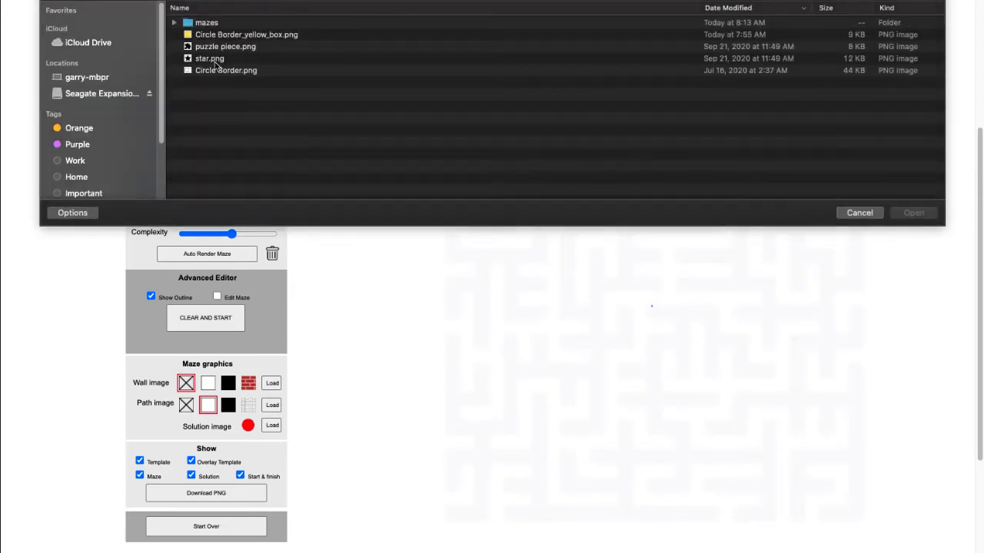
pyautogui.doubleClick(213, 60)
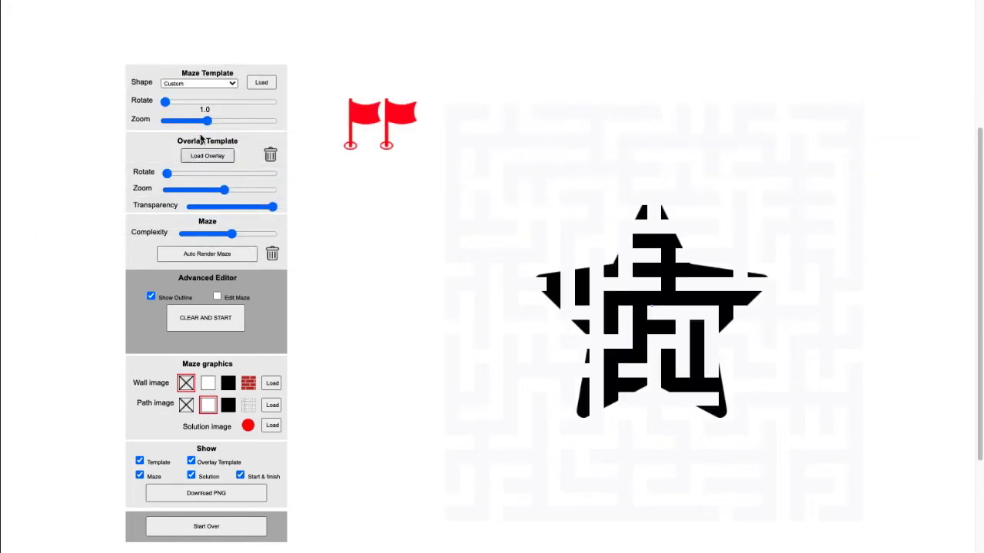
# Enlarge the star template to nearly fill the canvas, auto-render the maze inside it, and shrink the template slightly
pyautogui.moveTo(208, 121); pyautogui.dragTo(244, 121)
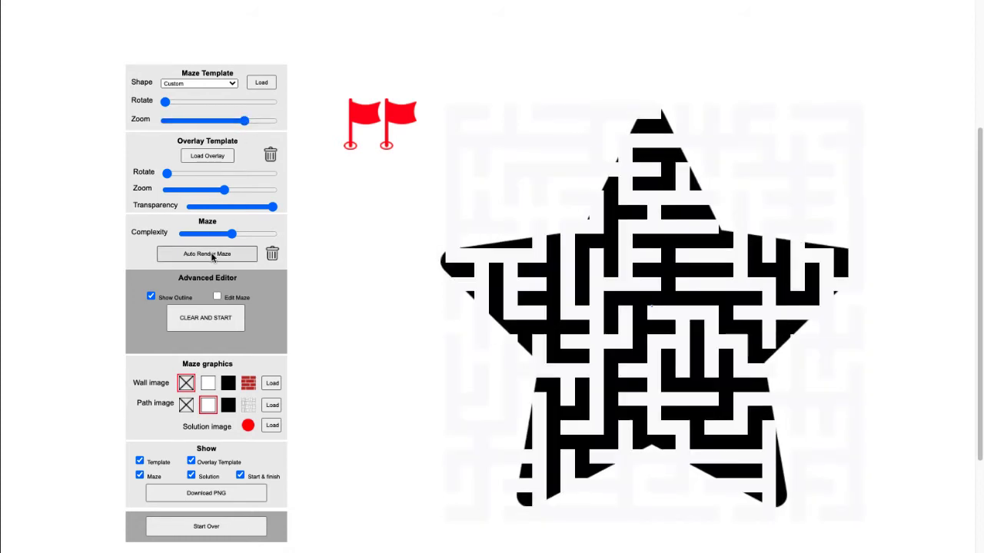
pyautogui.click(212, 256)
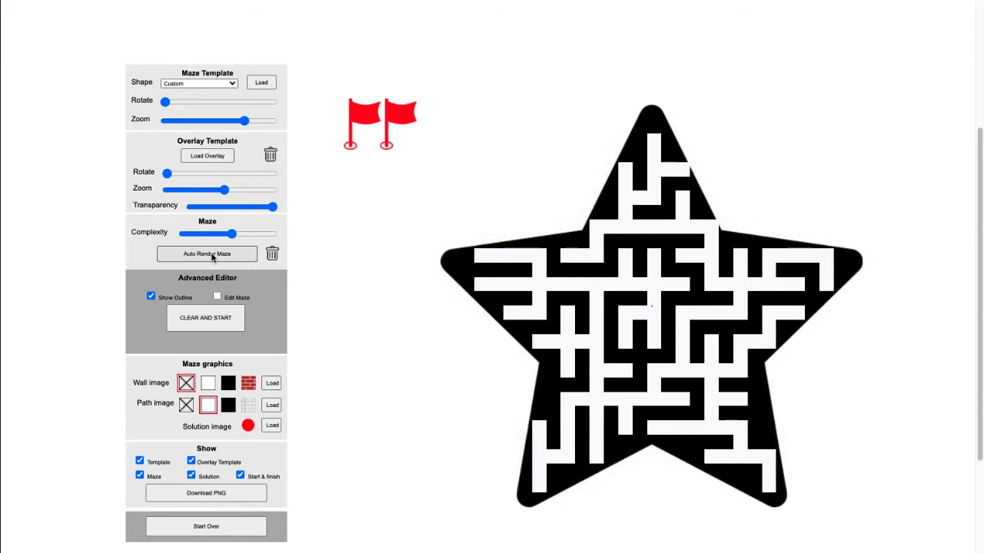
pyautogui.moveTo(244, 120); pyautogui.dragTo(233, 122)
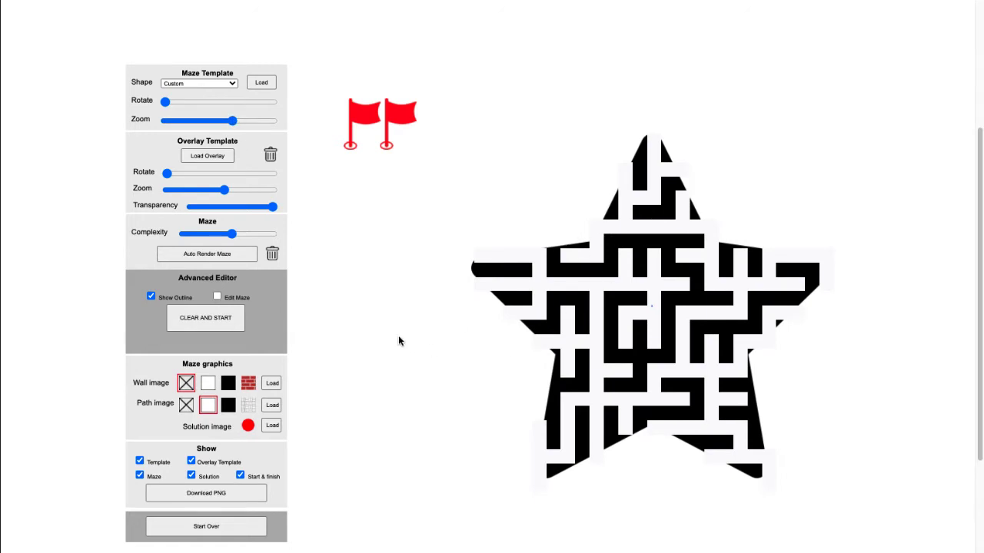
# Give the maze red brick walls and a black path, and place the flags at the star's top tip and lower-left leg
pyautogui.click(249, 384)
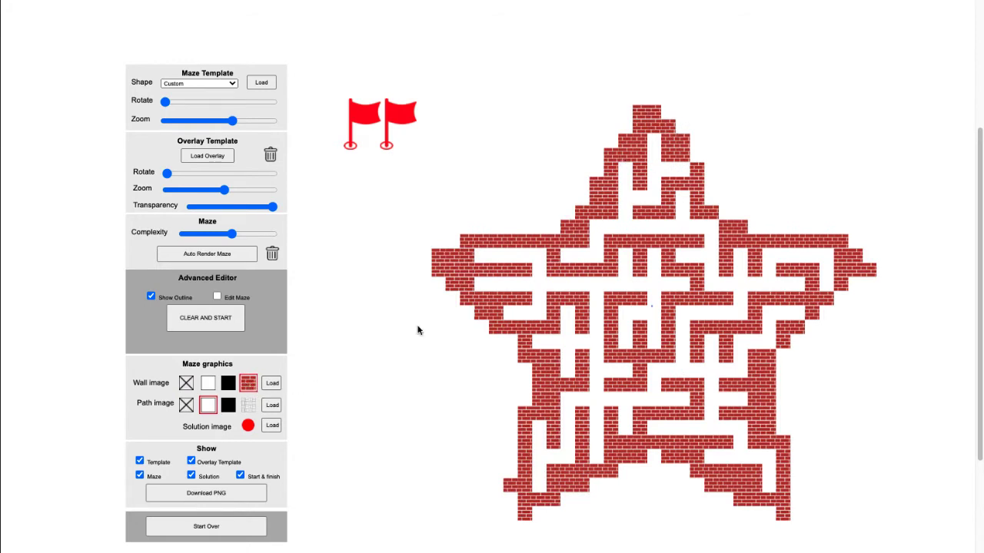
pyautogui.click(228, 405)
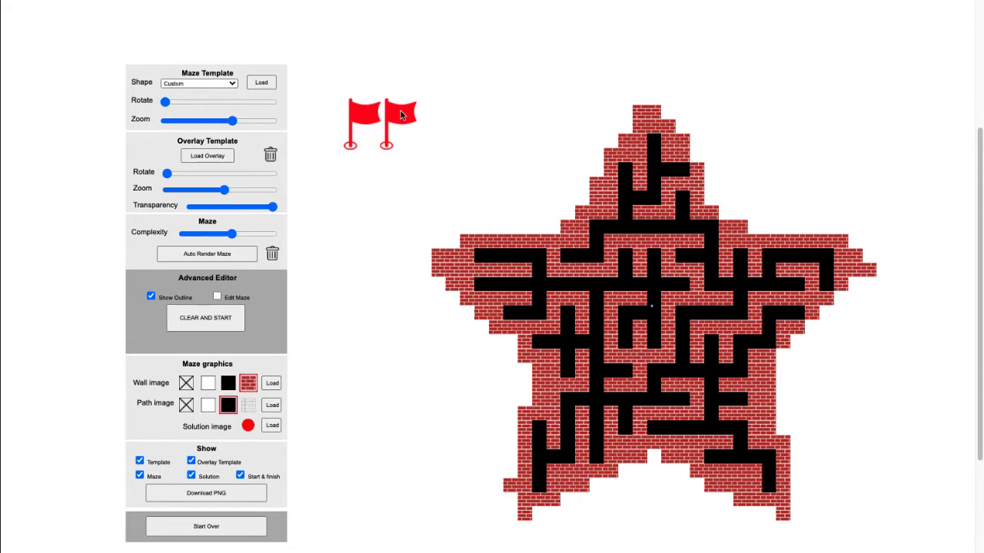
pyautogui.moveTo(401, 116)
pyautogui.mouseDown()
pyautogui.moveTo(682, 129)
pyautogui.moveTo(667, 108)
pyautogui.mouseUp()
pyautogui.moveTo(364, 115); pyautogui.dragTo(554, 396)
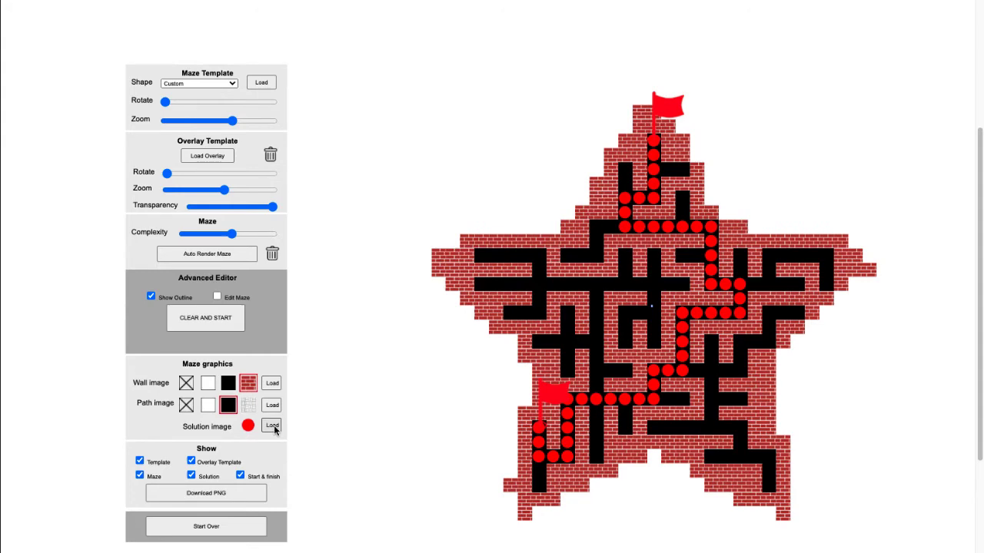
# Load Circle Border_yellow_box.png as the solution image of the star maze
pyautogui.click(273, 426)
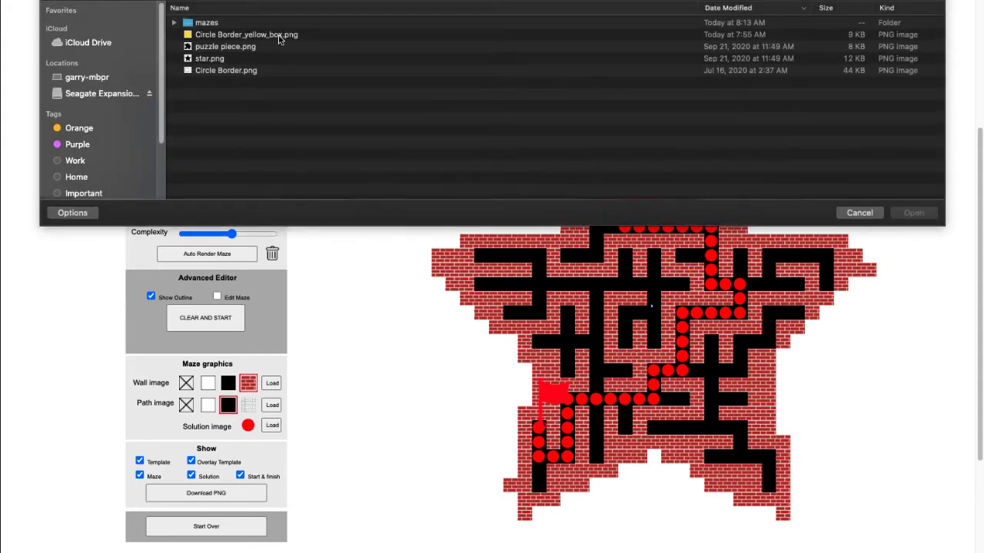
pyautogui.doubleClick(269, 36)
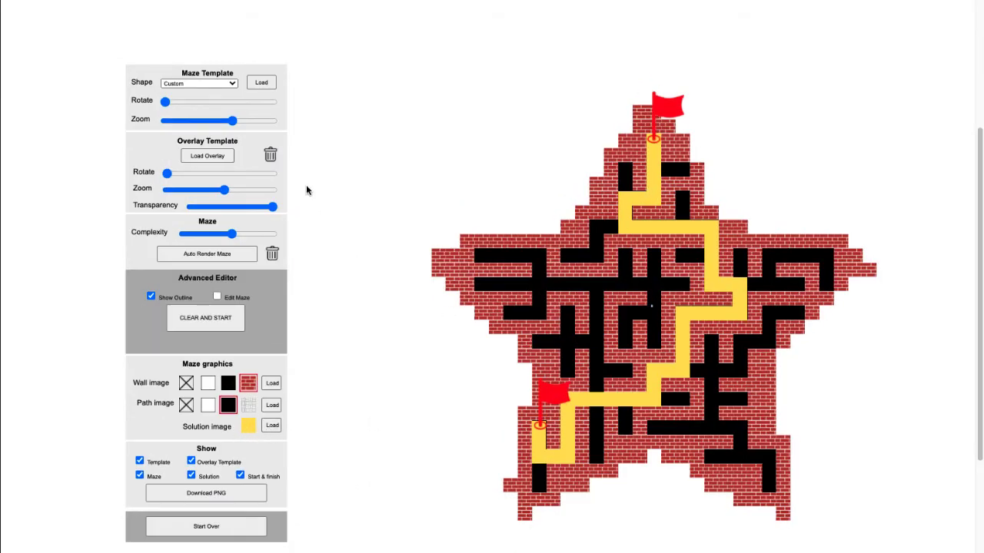
# Start a new maze with the Custom template shape and load Circle Border.png as its template image
pyautogui.click(236, 532)
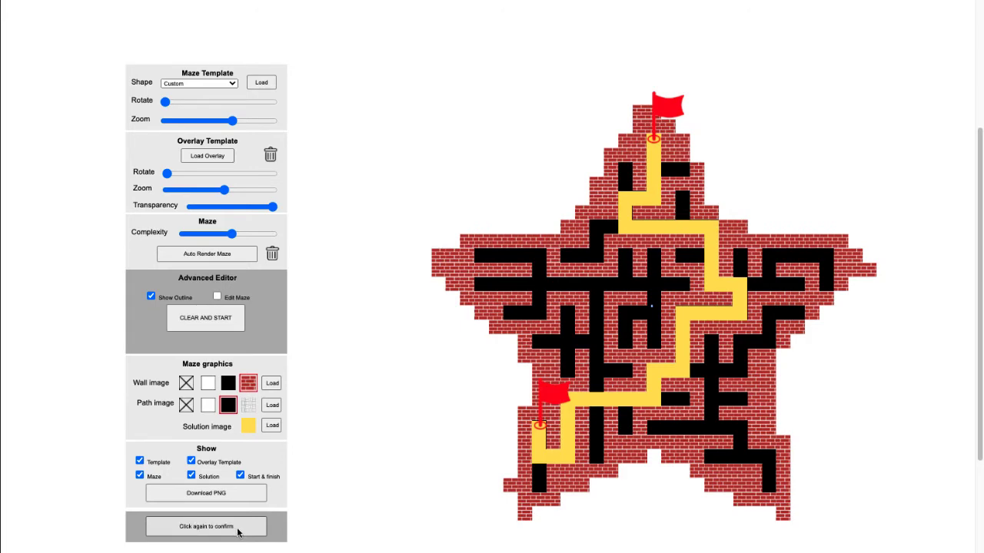
pyautogui.click(236, 532)
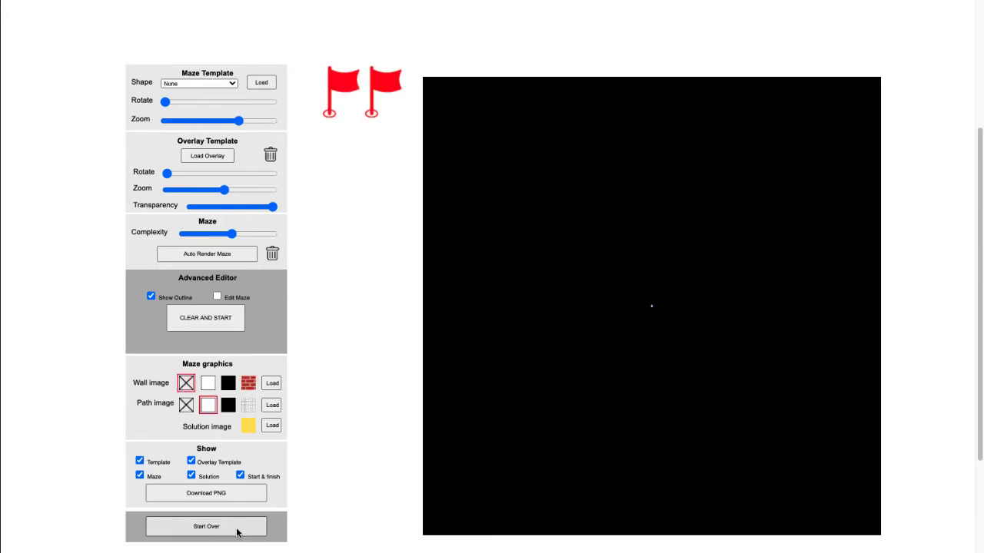
pyautogui.click(231, 84)
pyautogui.click(219, 116)
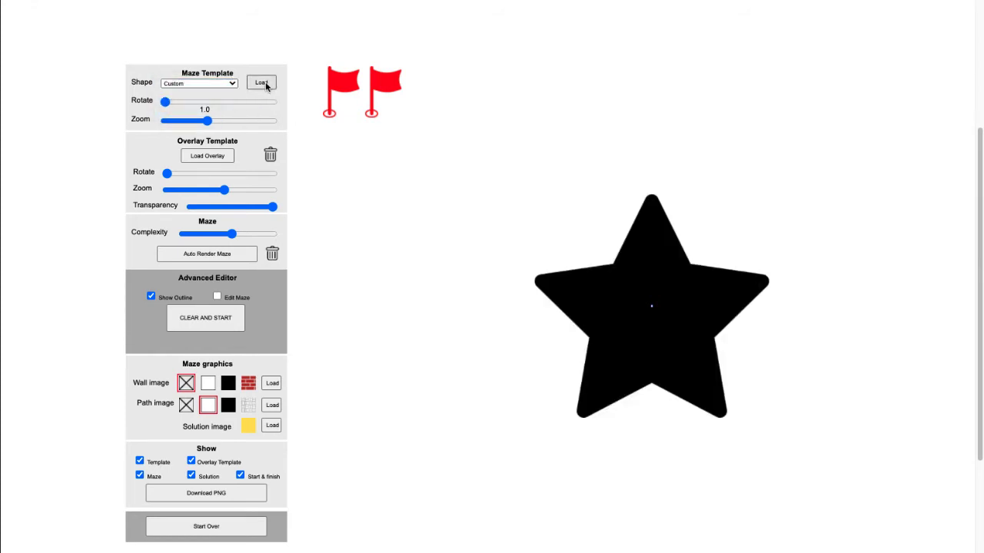
pyautogui.click(262, 83)
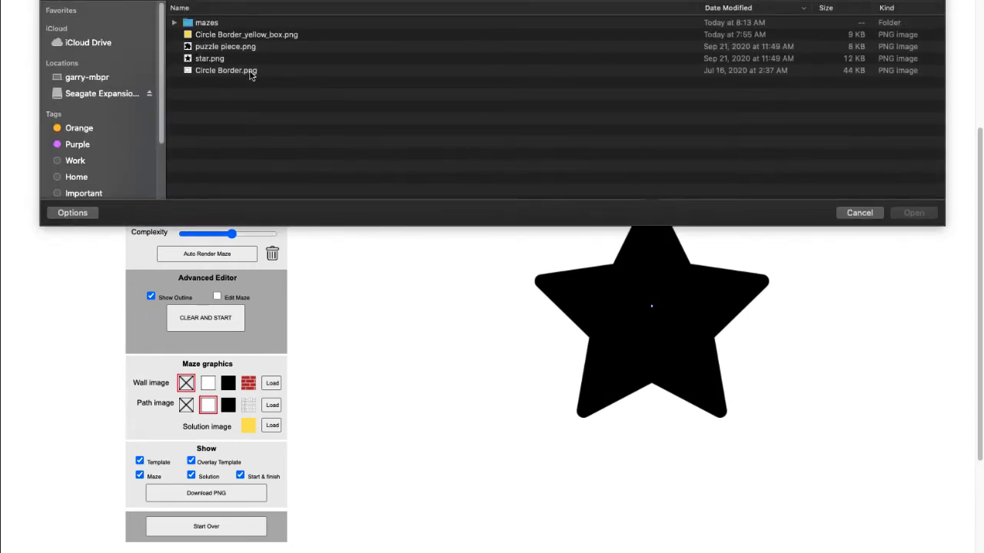
pyautogui.doubleClick(250, 70)
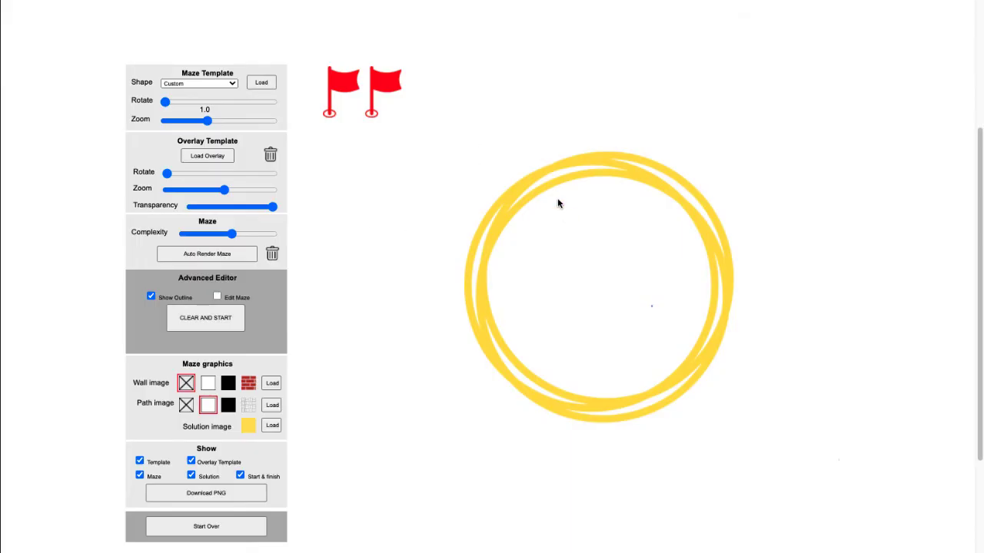
# Auto-render a maze inside the circle border and enlarge the template slightly around it
pyautogui.click(230, 84)
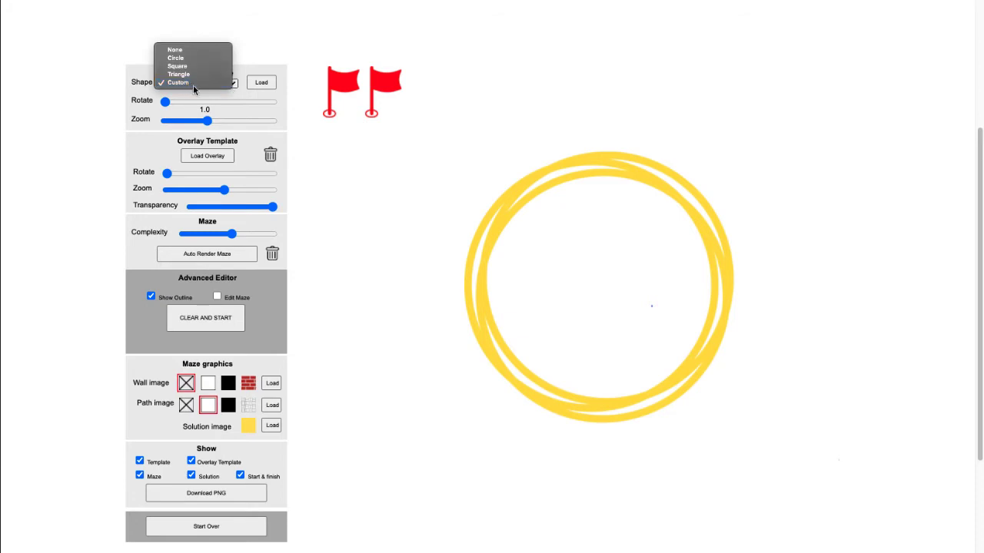
pyautogui.click(388, 231)
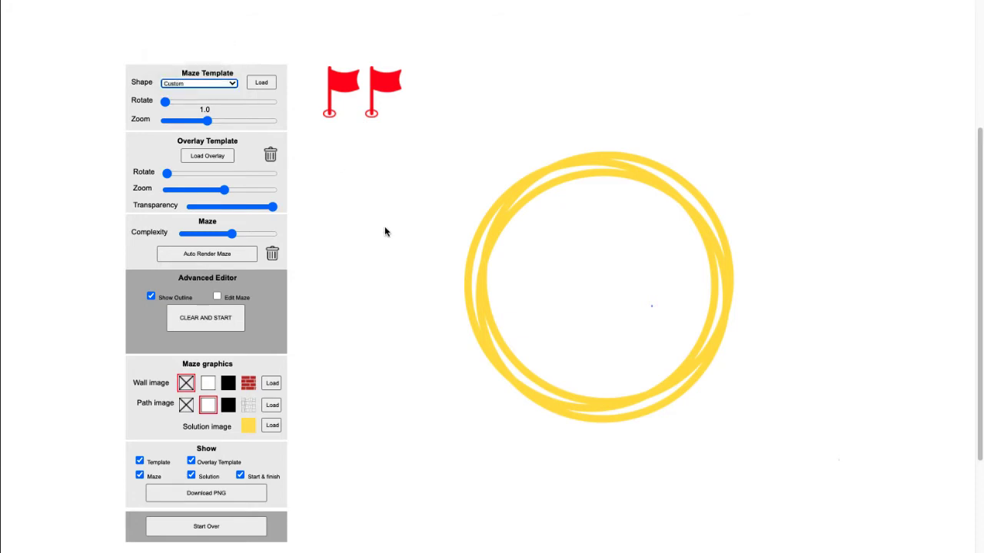
pyautogui.click(233, 258)
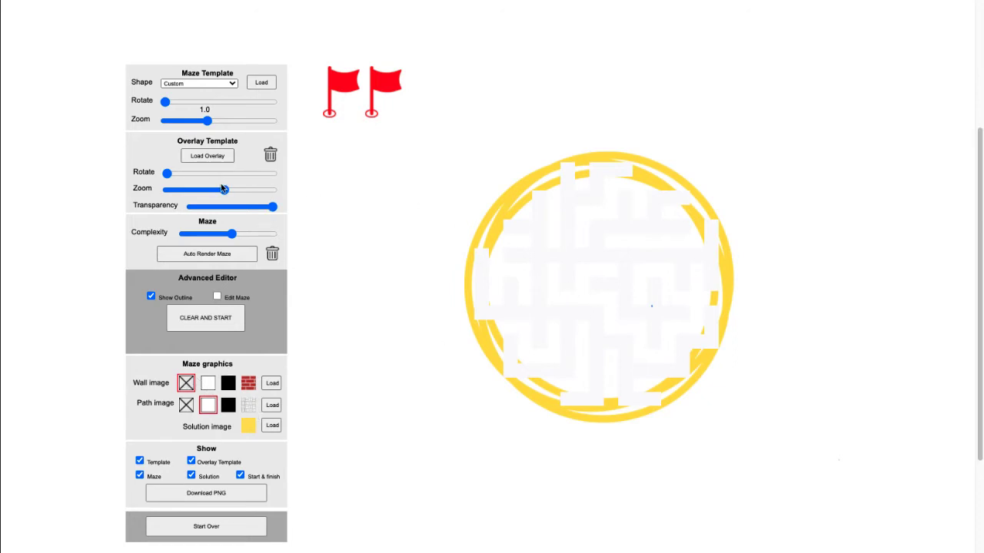
pyautogui.click(213, 121)
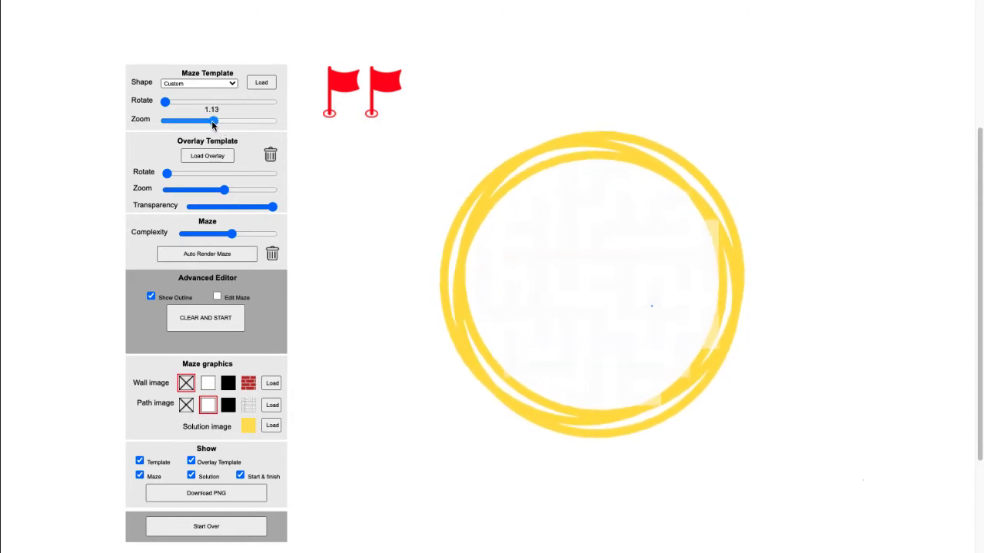
pyautogui.moveTo(213, 122); pyautogui.dragTo(212, 122)
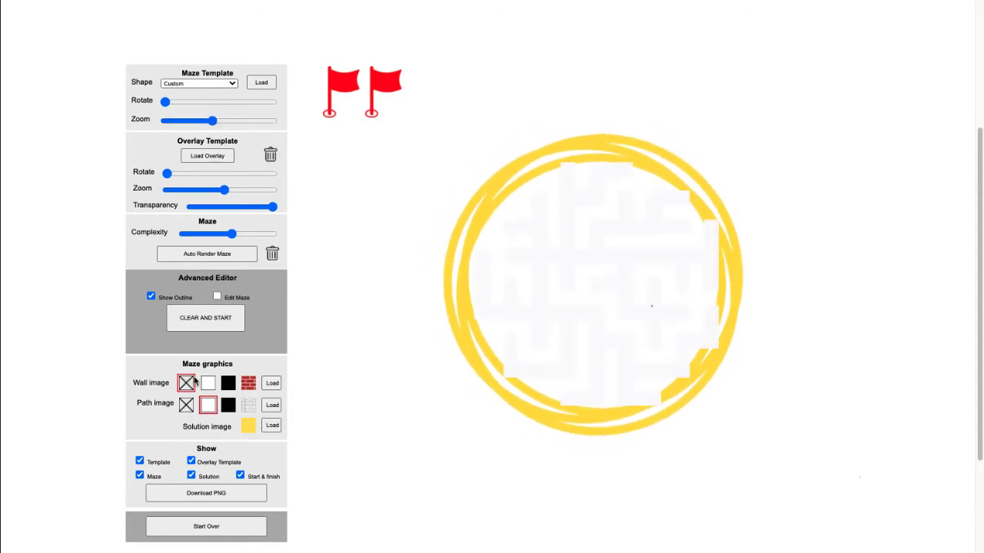
# Load Circle Border_yellow_box.png as the path image and apply it to the maze
pyautogui.click(273, 407)
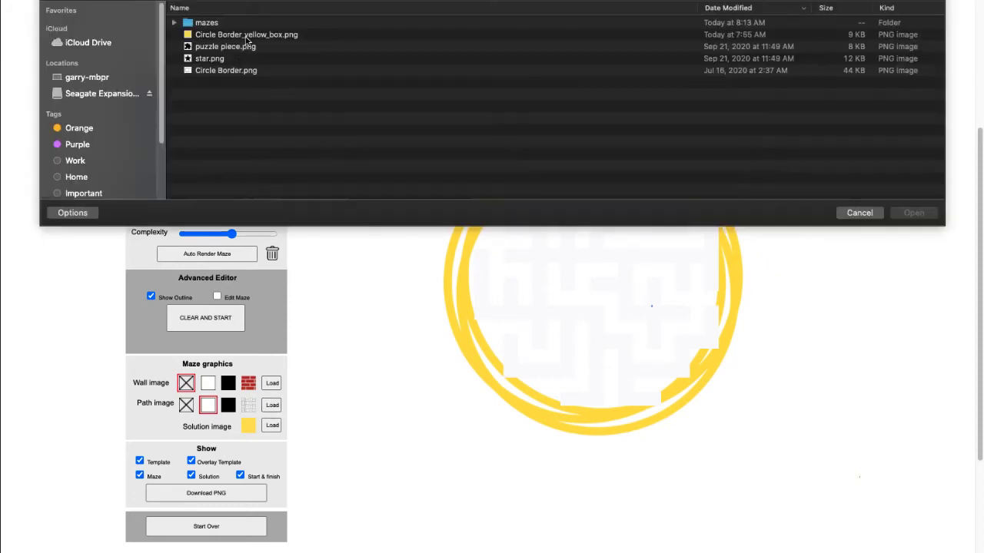
pyautogui.doubleClick(224, 34)
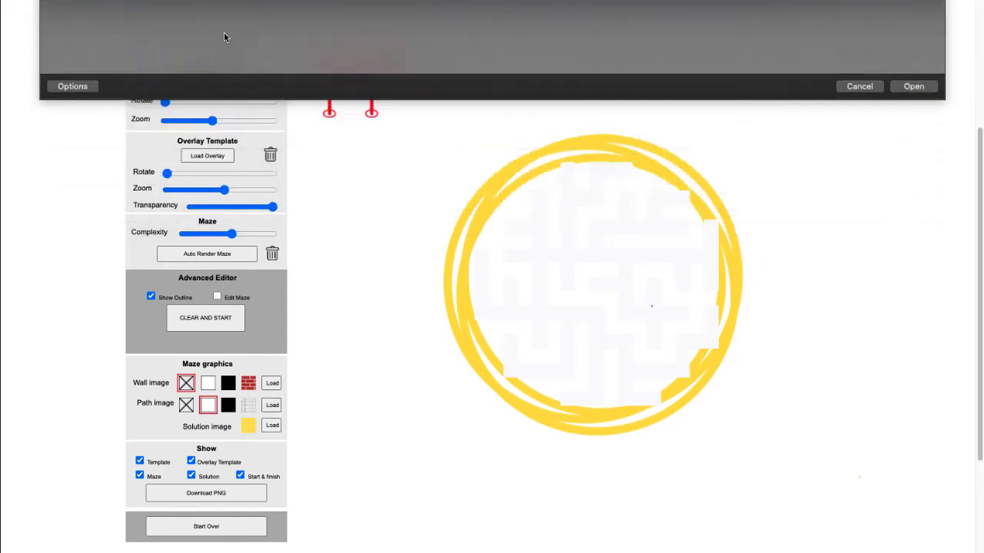
pyautogui.click(250, 407)
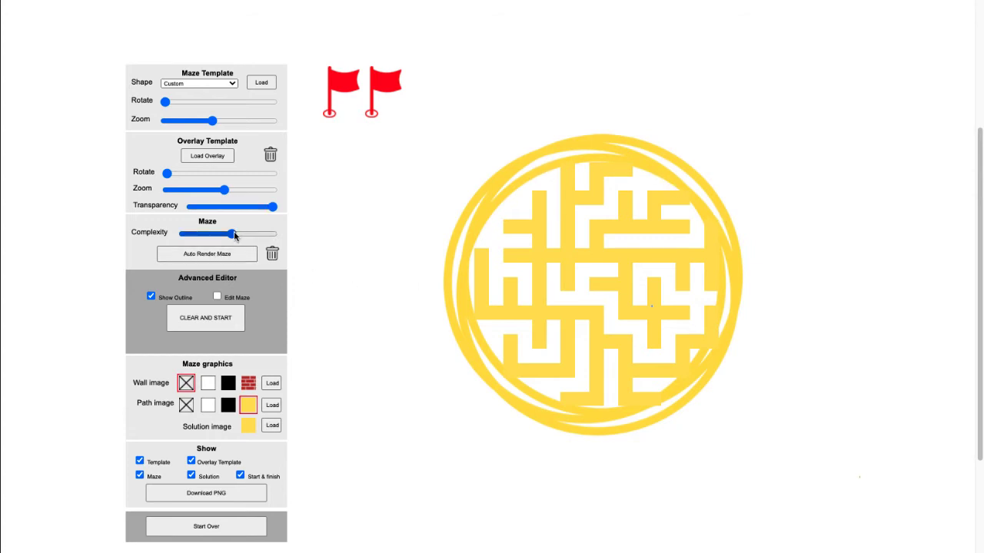
# Re-render the maze at a slightly higher complexity and enlarge the circle template to surround it
pyautogui.moveTo(231, 234); pyautogui.dragTo(239, 234)
pyautogui.click(217, 254)
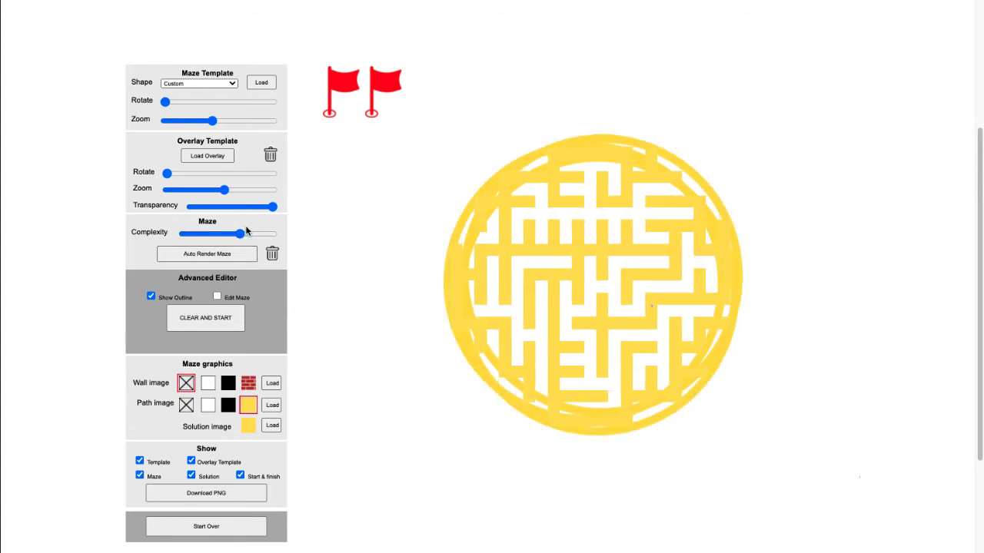
pyautogui.moveTo(213, 121); pyautogui.dragTo(216, 121)
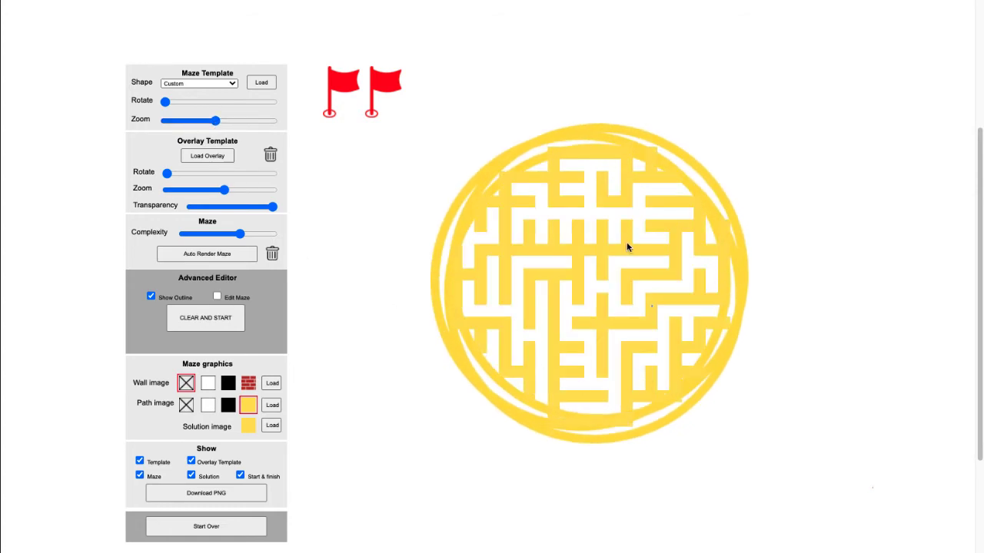
pyautogui.moveTo(218, 125); pyautogui.dragTo(219, 124)
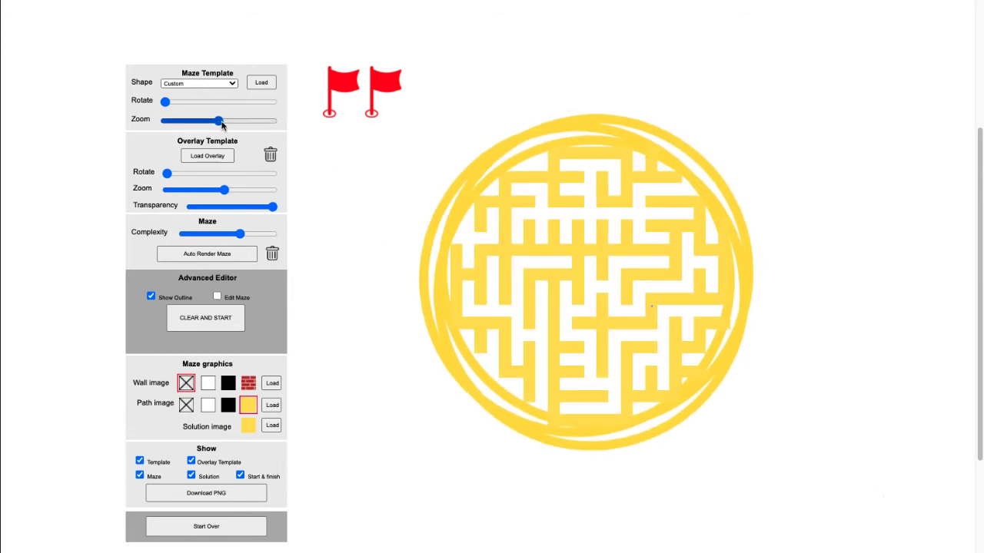
# Edit the maze to add path cells along its left edge and enlarge the circle template slightly more
pyautogui.click(217, 297)
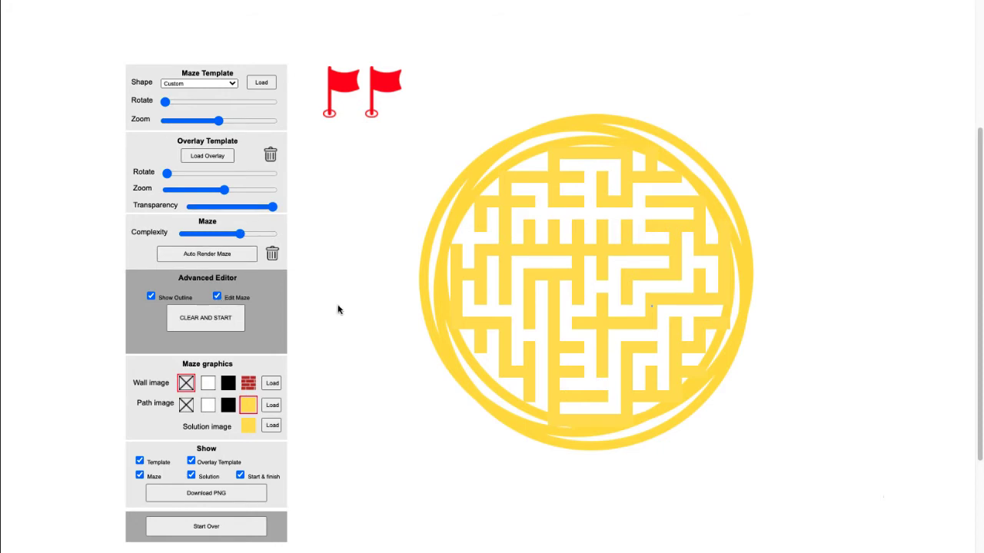
pyautogui.click(458, 240)
pyautogui.moveTo(461, 229); pyautogui.dragTo(450, 300)
pyautogui.moveTo(218, 121); pyautogui.dragTo(220, 121)
# Place the two flags on the path in the maze's upper part and load a red image for the solution
pyautogui.moveTo(380, 80); pyautogui.dragTo(562, 116)
pyautogui.moveTo(346, 82); pyautogui.dragTo(621, 186)
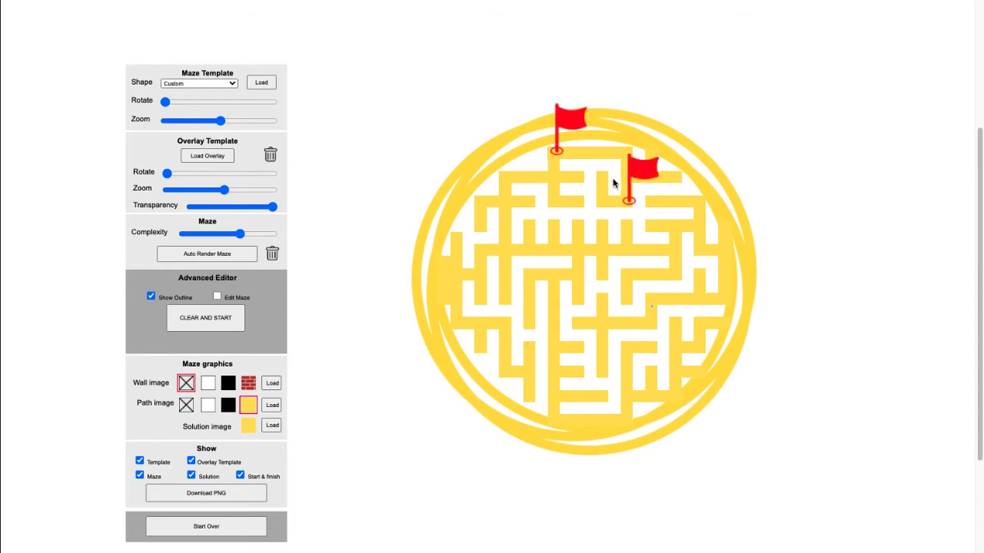
pyautogui.click(272, 425)
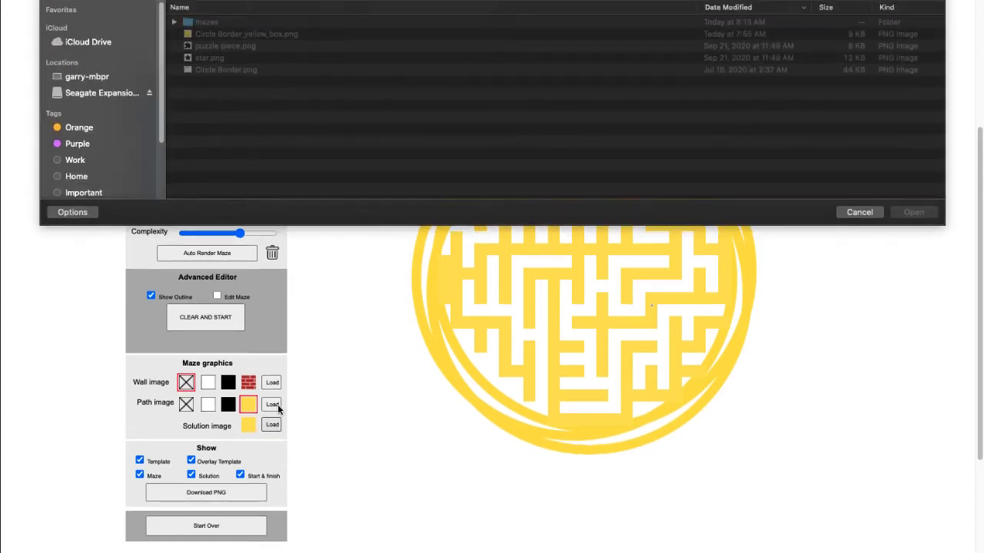
pyautogui.click(227, 24)
pyautogui.press('Return')
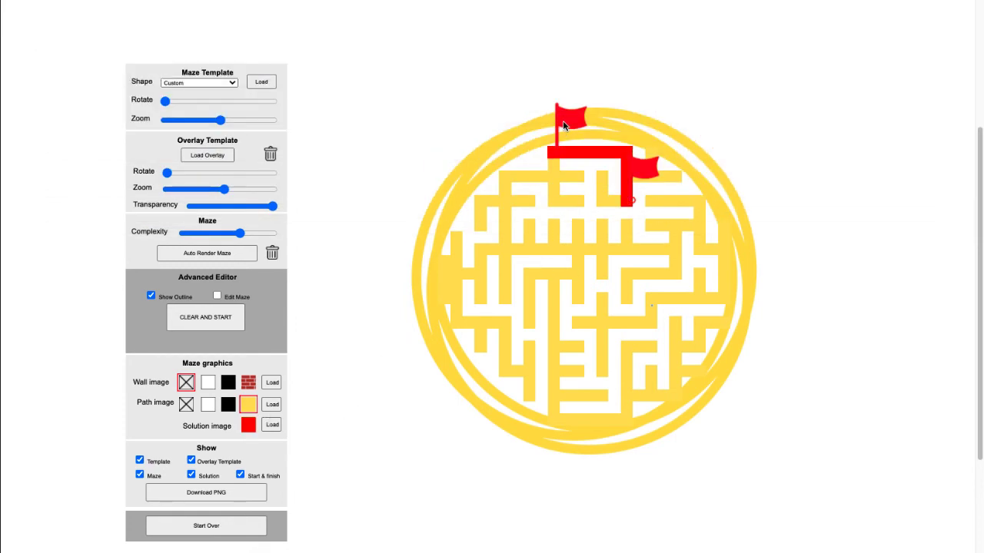
# Nudge the top flag slightly and move the second flag down to the path near the maze's centre
pyautogui.moveTo(563, 125); pyautogui.dragTo(558, 128)
pyautogui.moveTo(644, 167); pyautogui.dragTo(614, 266)
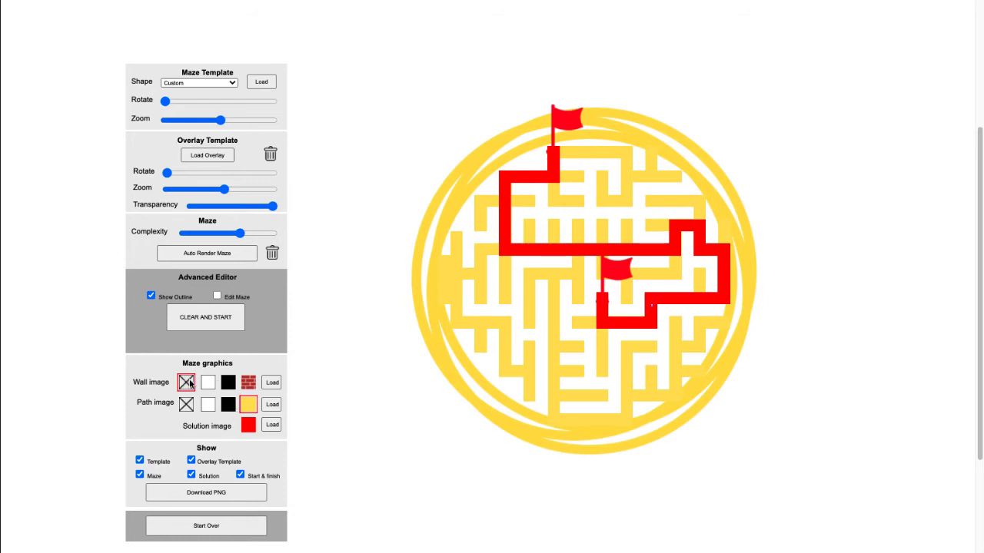
# Try the brick, black and white wall images on the circular maze and set the wall back to no image
pyautogui.click(249, 383)
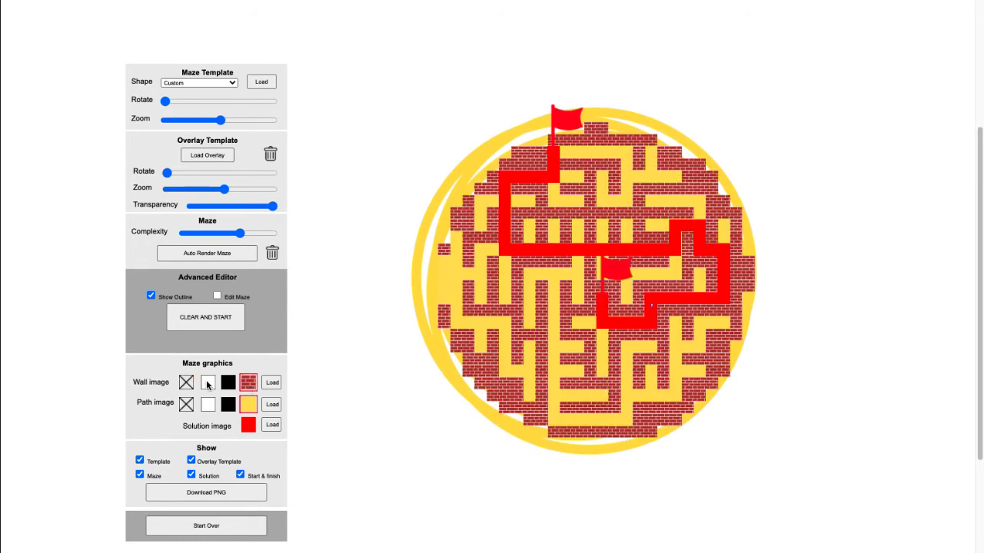
pyautogui.click(226, 383)
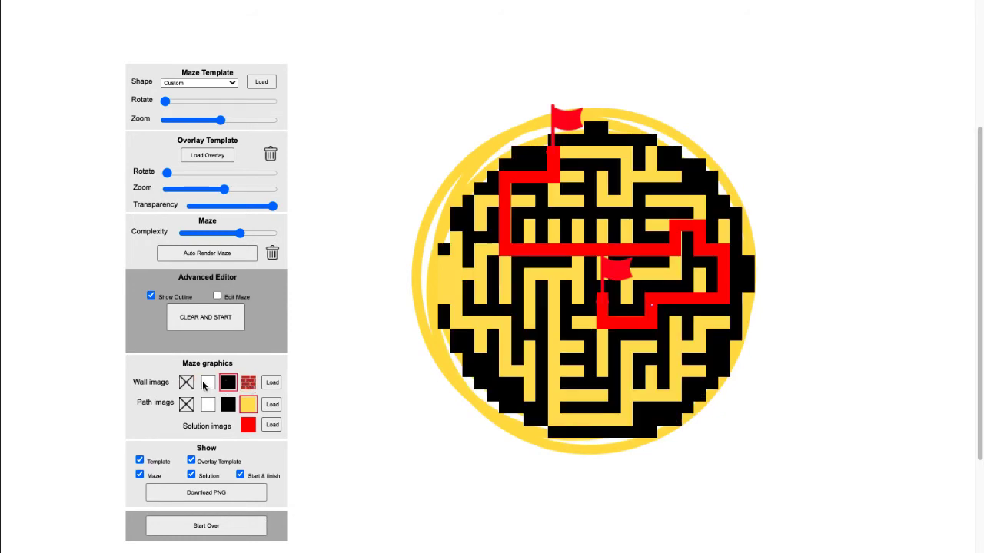
pyautogui.click(208, 383)
pyautogui.click(191, 384)
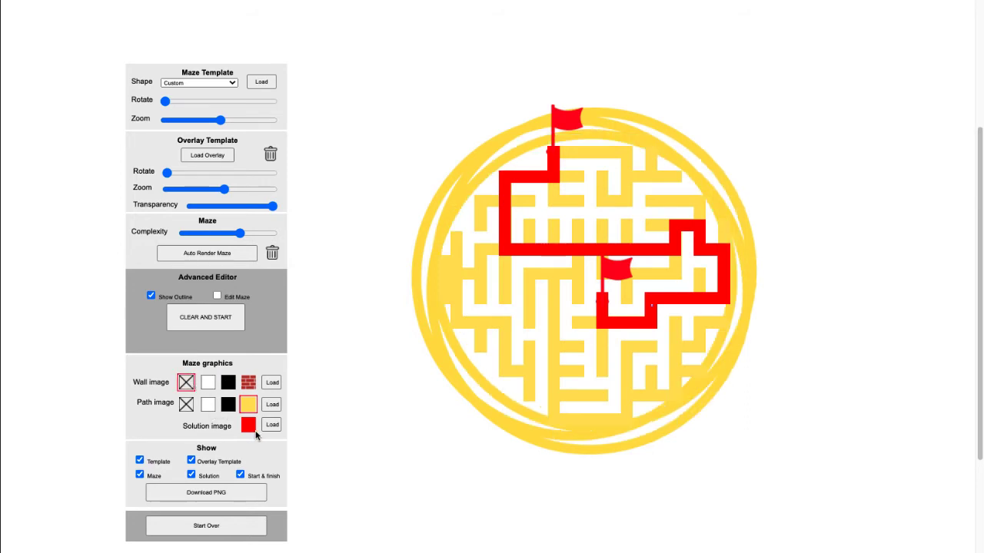
# Hide the solution, download the unsolved maze as a PNG, and close its preview after checking it
pyautogui.click(191, 476)
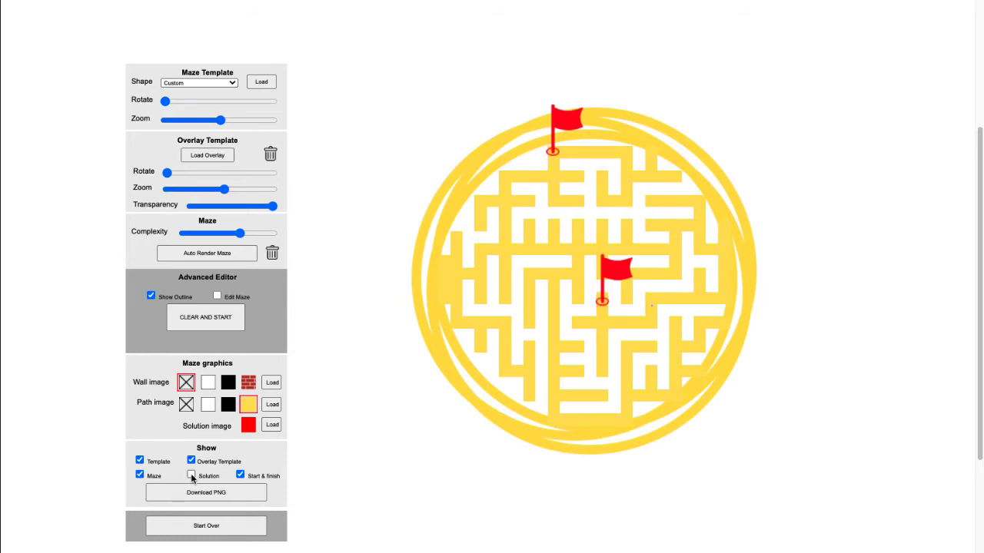
pyautogui.click(232, 492)
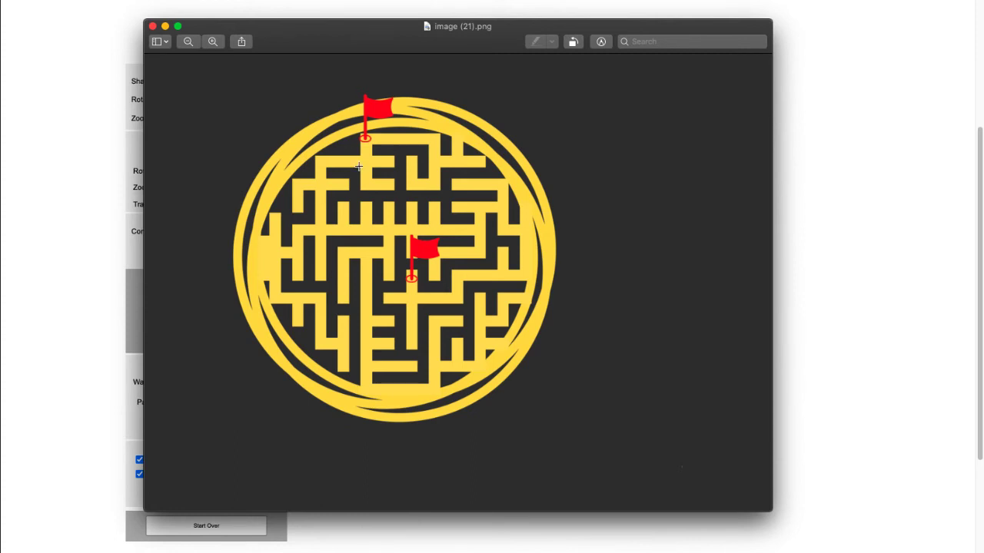
pyautogui.click(153, 27)
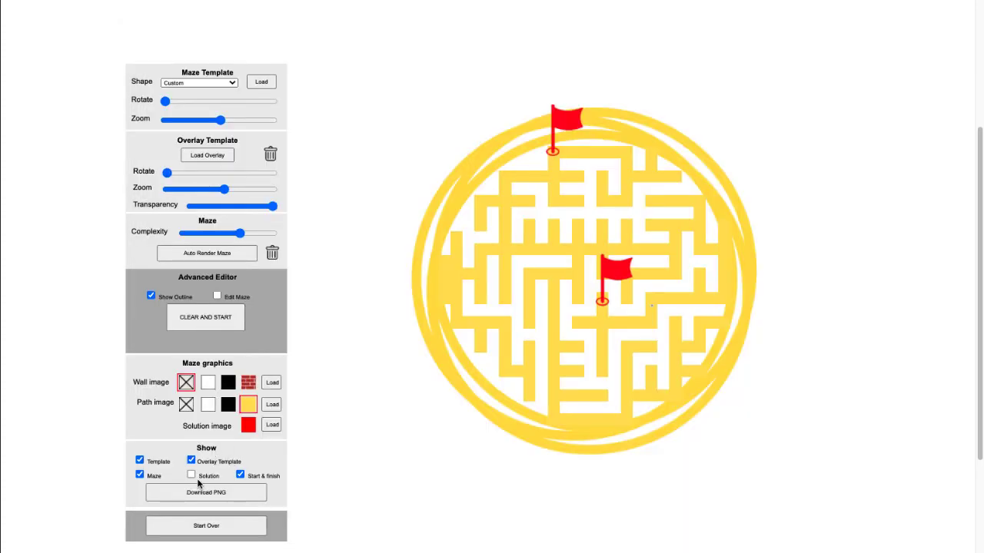
# Show the solution again, download the solved maze as a PNG, and close its preview after checking it
pyautogui.click(192, 475)
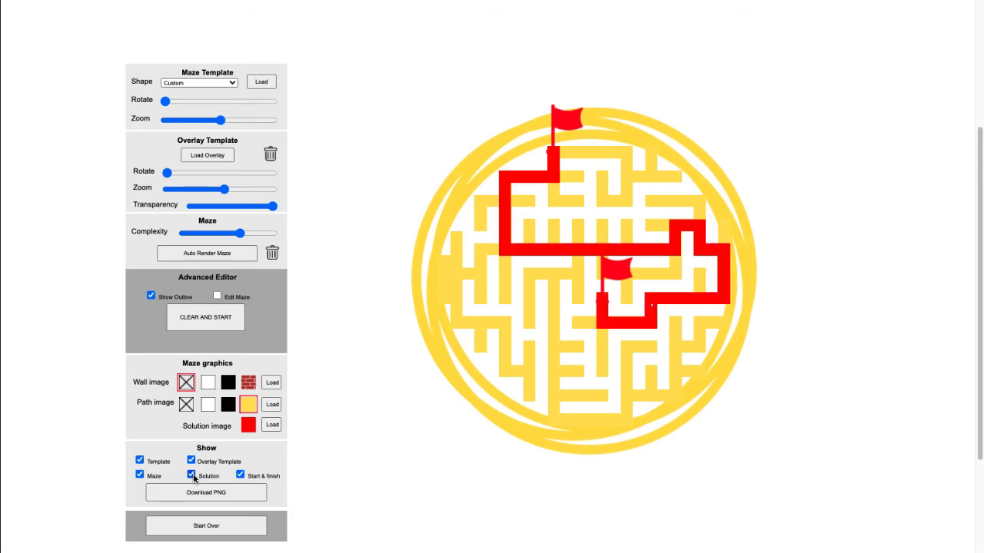
pyautogui.click(203, 492)
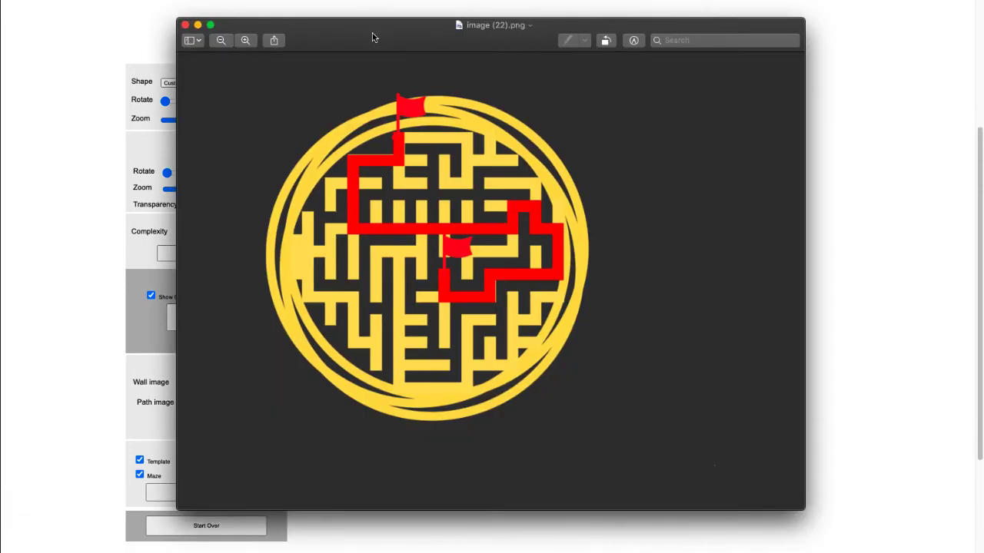
pyautogui.click(185, 26)
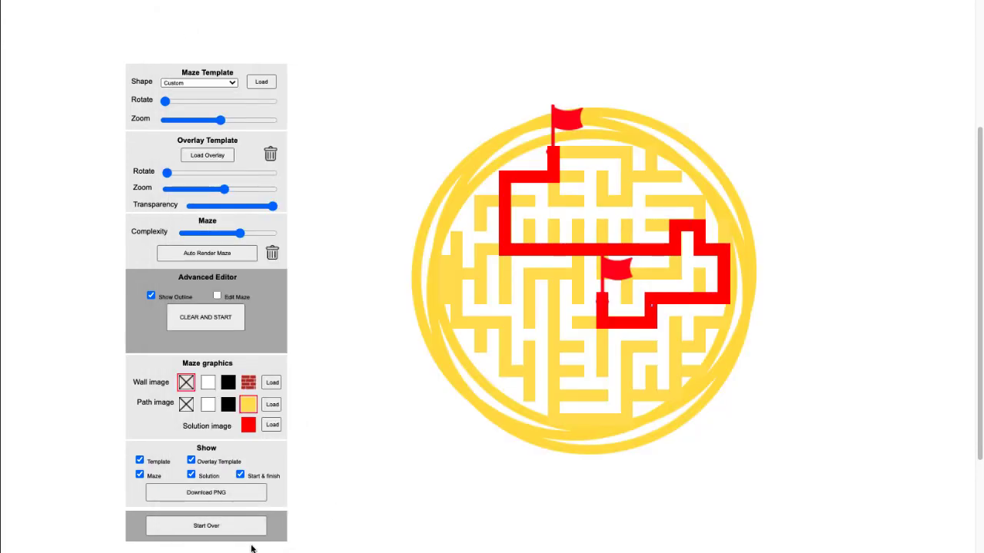
# Discard the circular maze and start over with the default blank square
pyautogui.click(215, 529)
pyautogui.click(229, 530)
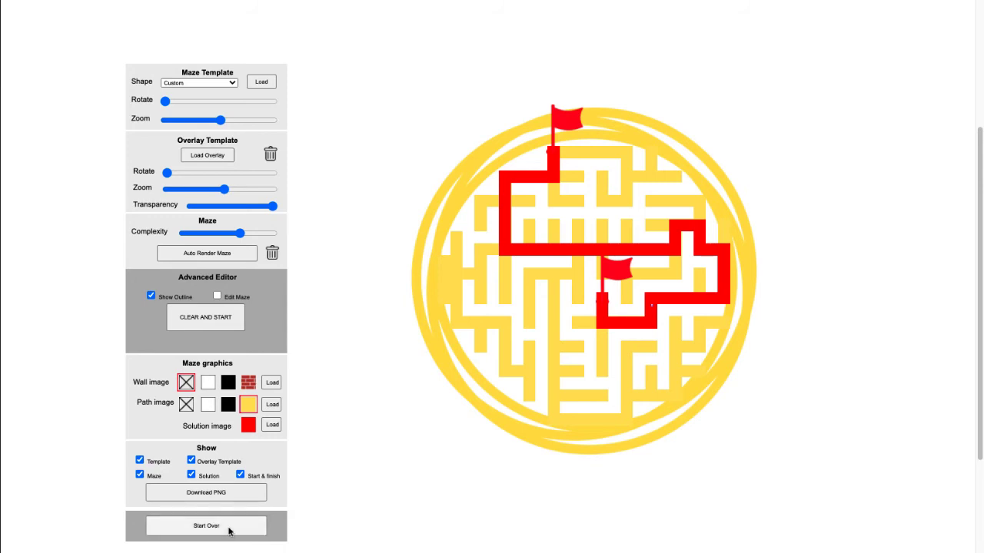
pyautogui.click(241, 530)
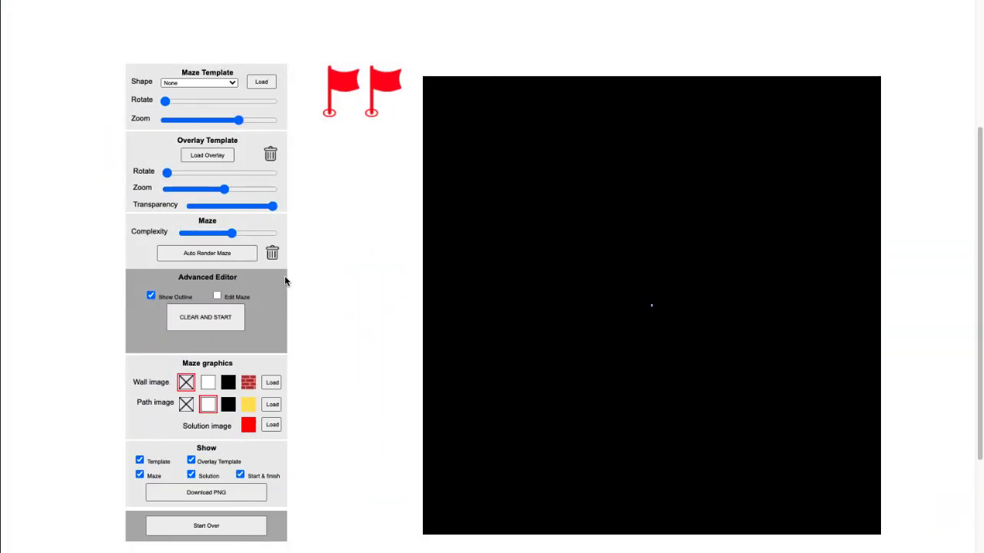
# Clear and start the advanced editor, prepare the square's outline, and display the guide points
pyautogui.click(213, 325)
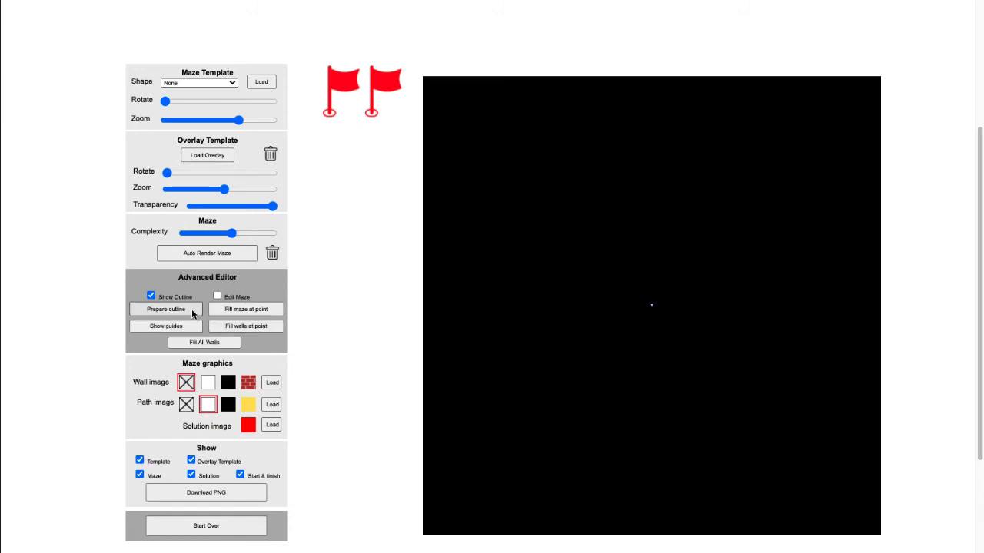
pyautogui.click(180, 311)
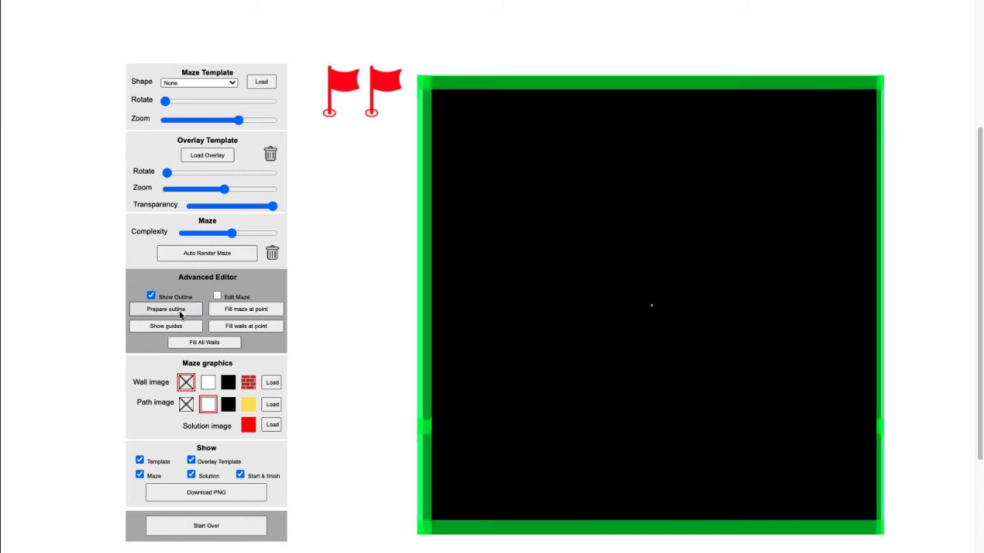
pyautogui.click(184, 329)
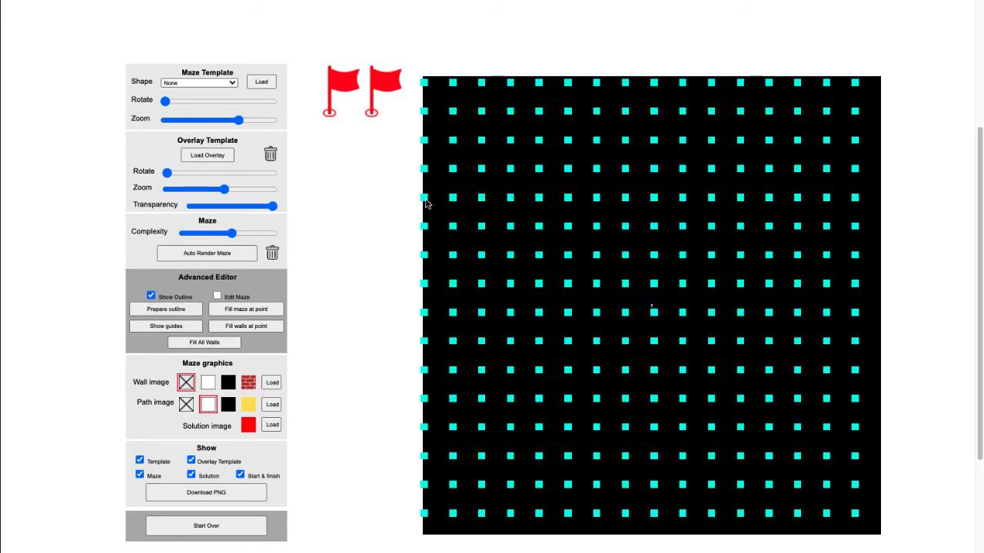
# Enable maze editing and draw an L-shaped path that separates the square's upper-left corner block from the rest of the maze
pyautogui.click(216, 296)
pyautogui.moveTo(425, 229)
pyautogui.mouseDown()
pyautogui.moveTo(599, 229)
pyautogui.moveTo(608, 88)
pyautogui.mouseUp()
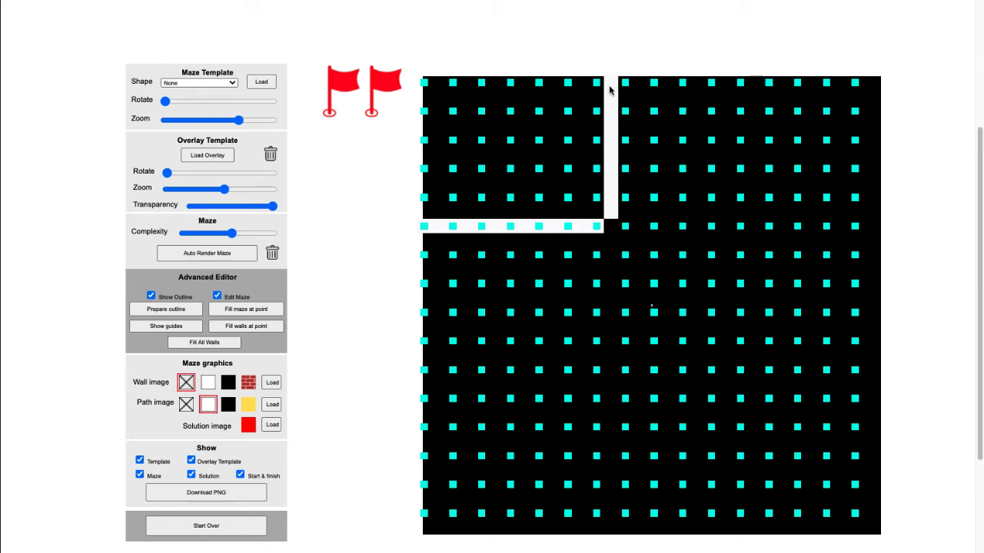
pyautogui.click(611, 227)
# Draw a closed rectangular path just below and right of the square's centre, straightening its uneven lower edge onto the guide points
pyautogui.click(598, 314)
pyautogui.moveTo(598, 315)
pyautogui.mouseDown()
pyautogui.moveTo(600, 427)
pyautogui.moveTo(730, 439)
pyautogui.moveTo(741, 428)
pyautogui.moveTo(741, 315)
pyautogui.moveTo(605, 319)
pyautogui.mouseUp()
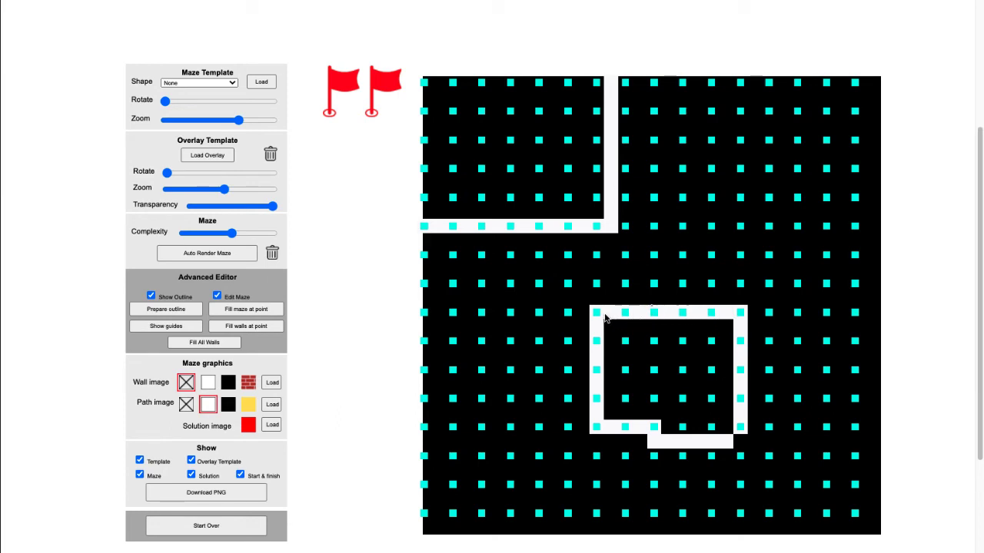
pyautogui.click(656, 442)
pyautogui.click(681, 443)
pyautogui.click(667, 429)
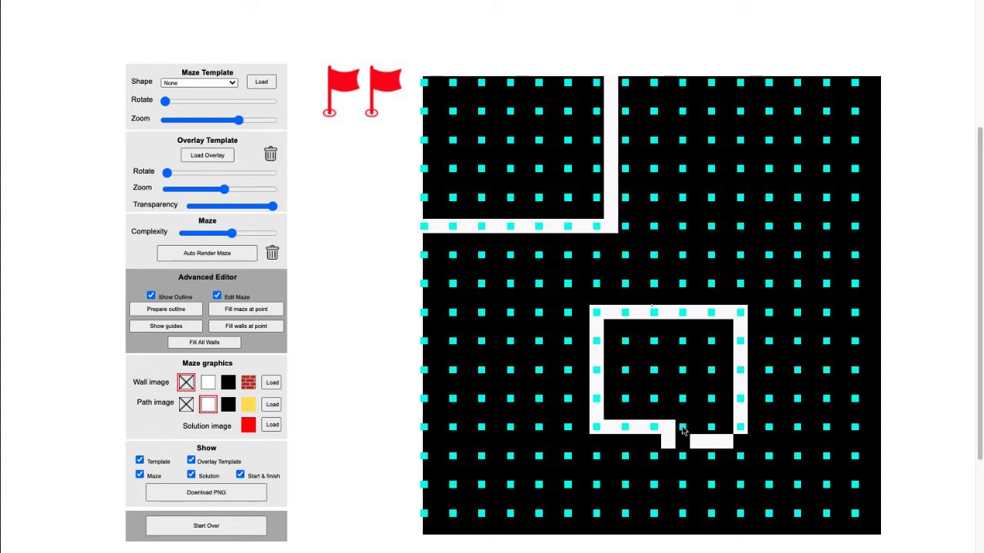
pyautogui.moveTo(682, 431)
pyautogui.mouseDown()
pyautogui.moveTo(715, 428)
pyautogui.moveTo(719, 443)
pyautogui.moveTo(677, 445)
pyautogui.mouseUp()
pyautogui.click(723, 429)
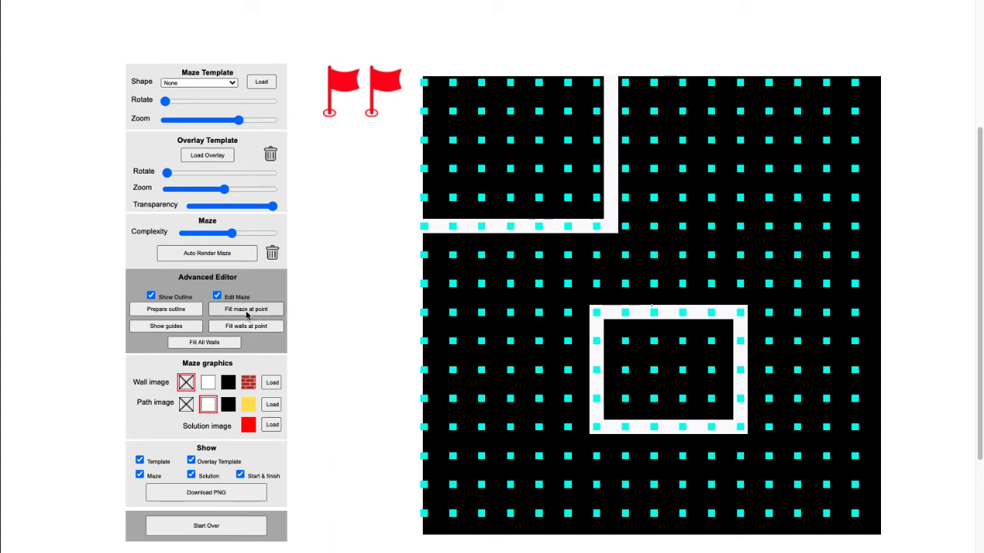
# Fill the area outside the two drawn paths with a maze, and redraw the L-shaped path's vertical leg slightly further left
pyautogui.click(247, 311)
pyautogui.click(495, 321)
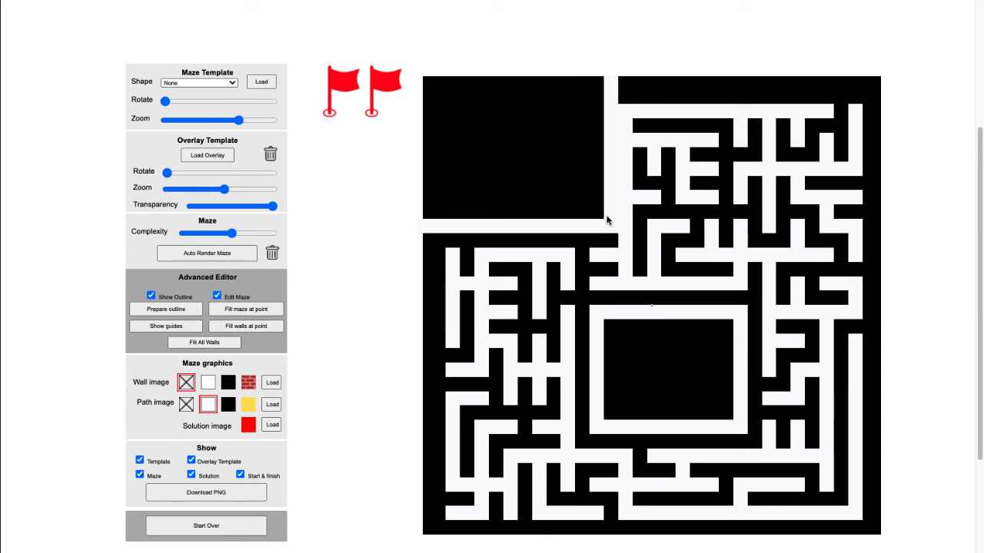
pyautogui.moveTo(610, 224)
pyautogui.mouseDown()
pyautogui.moveTo(609, 200)
pyautogui.moveTo(596, 211)
pyautogui.moveTo(593, 197)
pyautogui.moveTo(612, 174)
pyautogui.moveTo(608, 94)
pyautogui.moveTo(597, 116)
pyautogui.mouseUp()
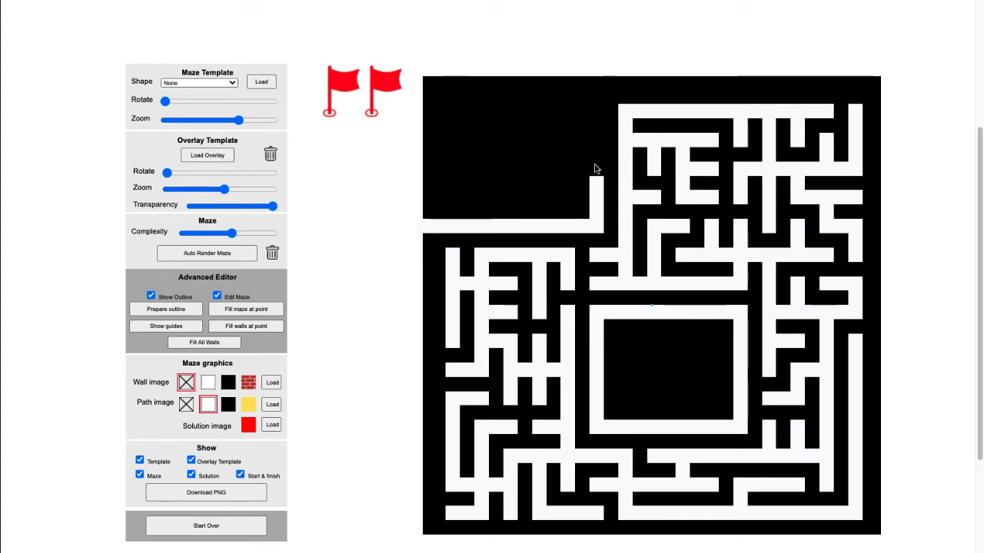
pyautogui.moveTo(593, 167); pyautogui.dragTo(594, 78)
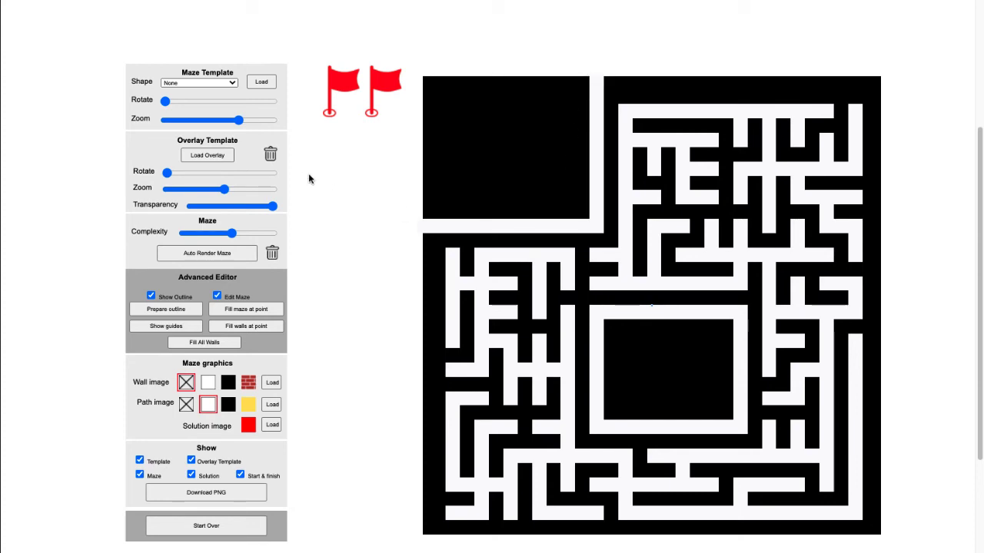
# Place one flag on the upper-left corner of the maze's upper-right section and the other on the dead end above the rectangular path
pyautogui.click(233, 83)
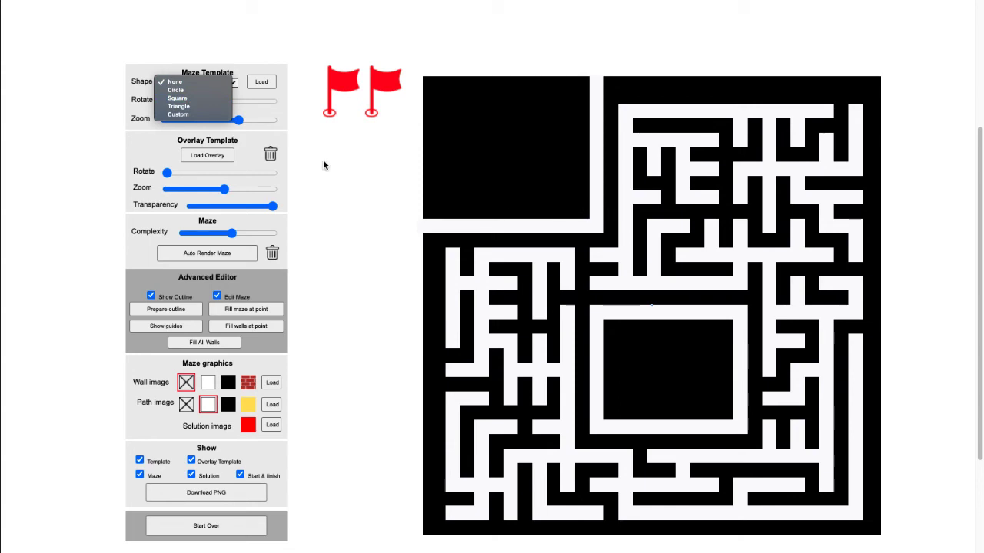
pyautogui.click(346, 93)
pyautogui.moveTo(346, 94); pyautogui.dragTo(643, 94)
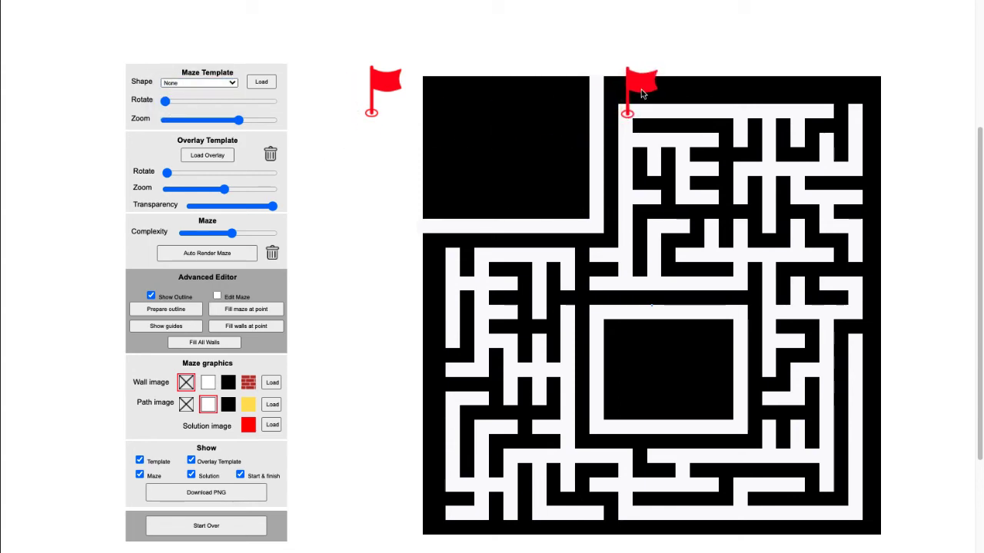
pyautogui.moveTo(361, 109); pyautogui.dragTo(757, 202)
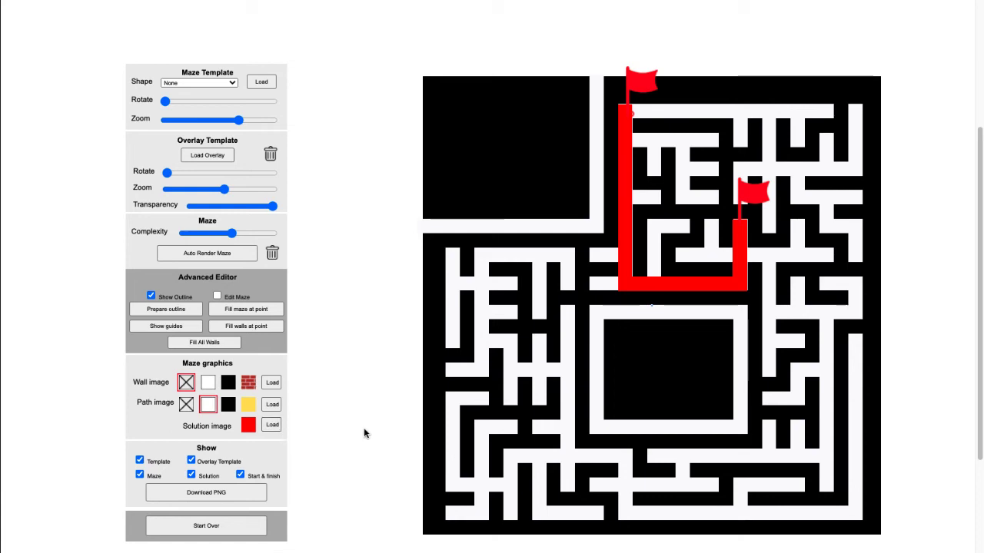
# Hide the start and finish flags, and discard the square maze by starting over
pyautogui.click(241, 476)
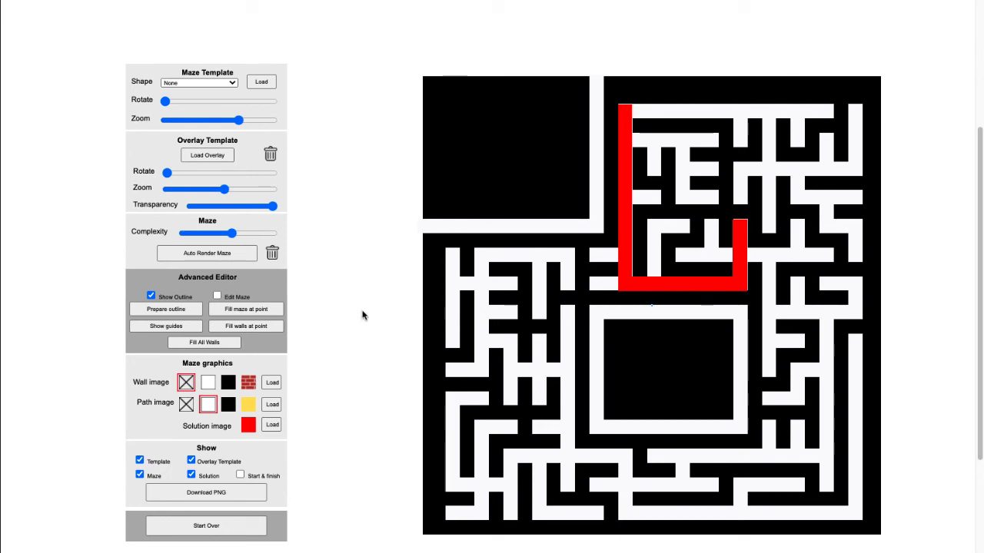
pyautogui.click(234, 534)
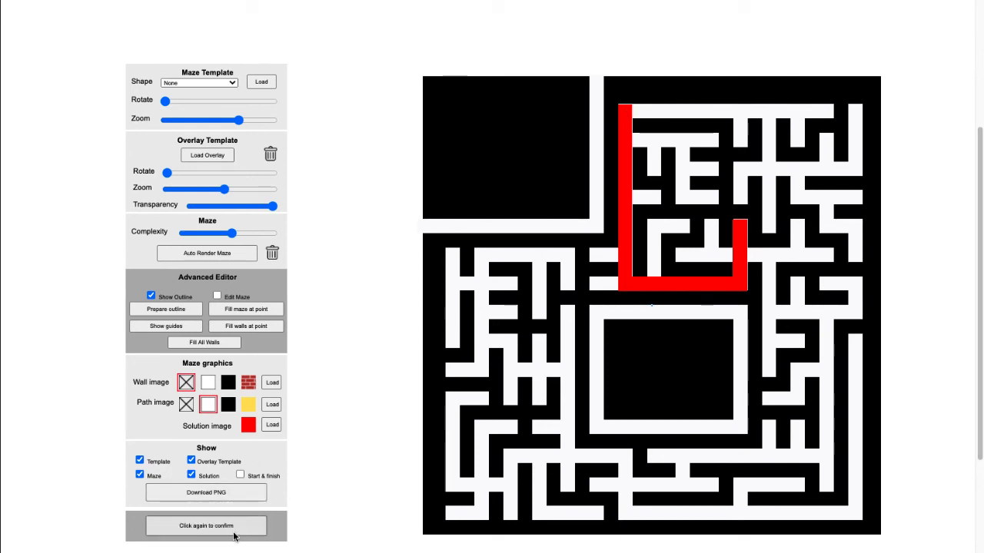
pyautogui.click(234, 534)
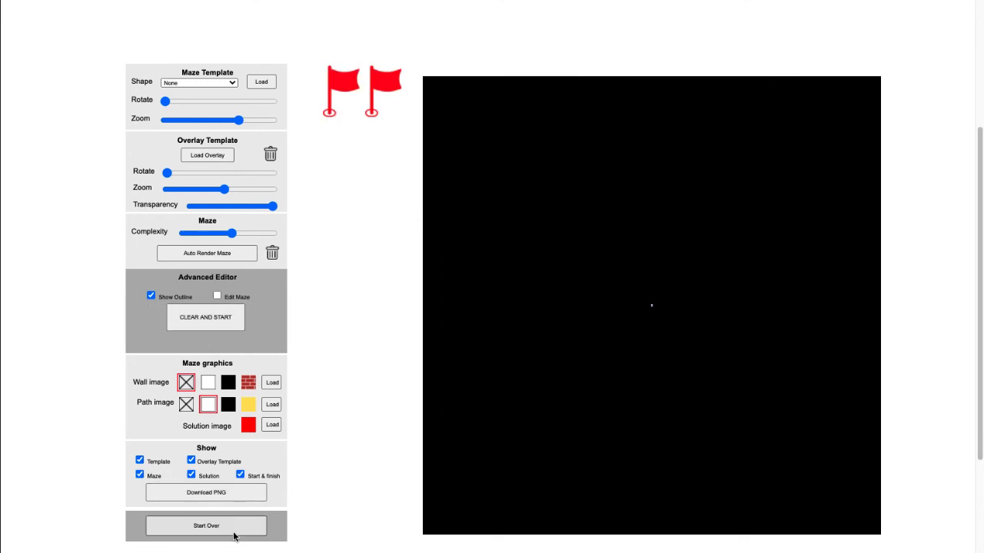
# Choose the Triangle template, enlarge it moderately, and auto-render a maze inside it
pyautogui.click(232, 83)
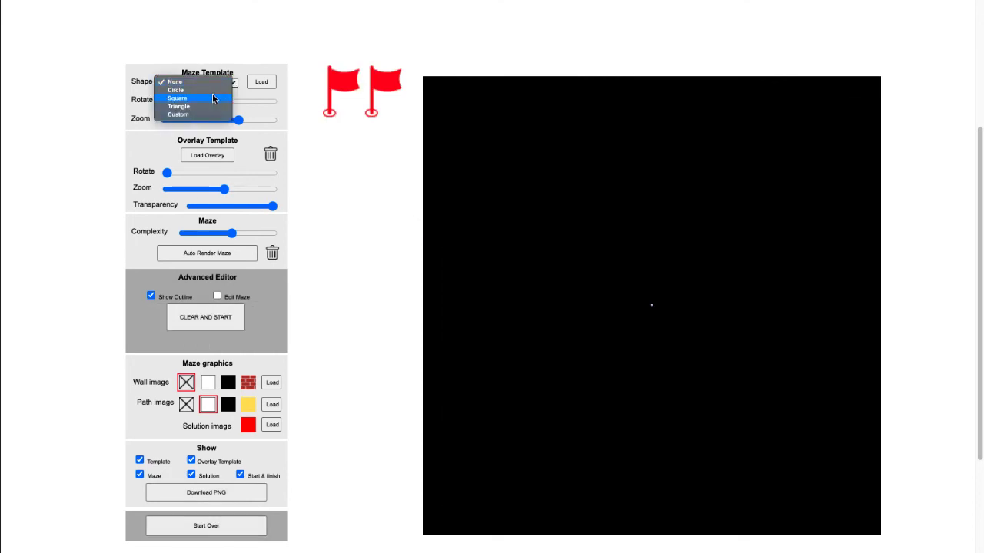
pyautogui.click(209, 106)
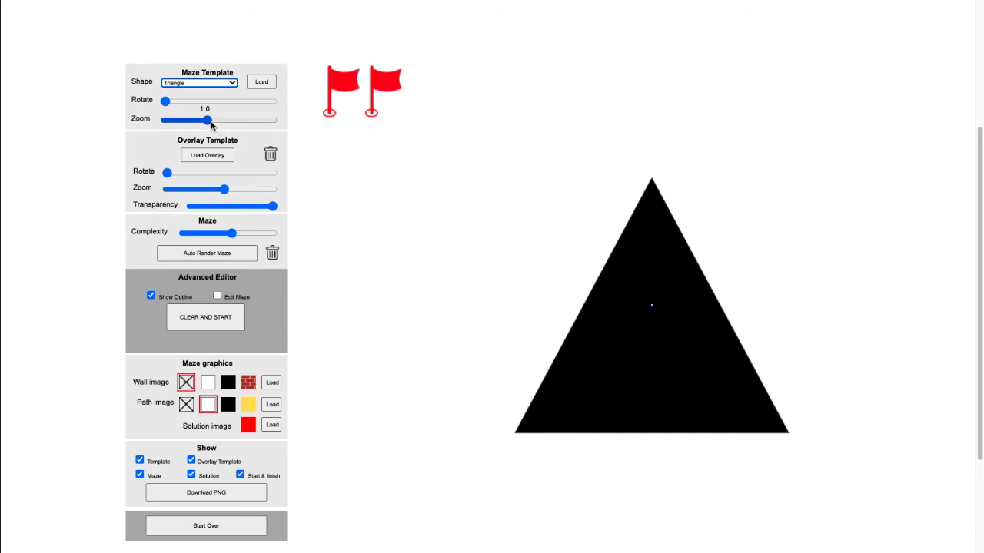
pyautogui.moveTo(208, 122); pyautogui.dragTo(224, 125)
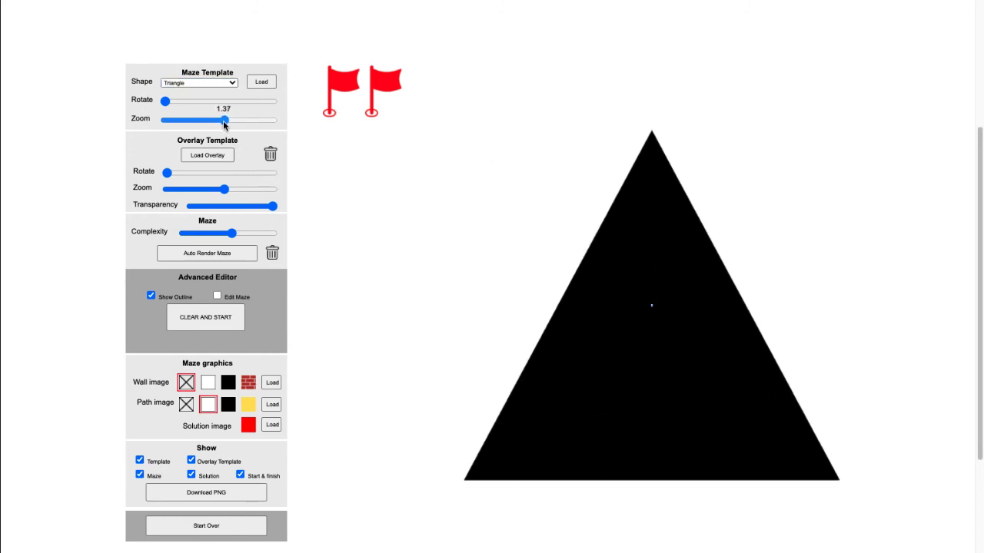
pyautogui.click(236, 258)
pyautogui.click(238, 256)
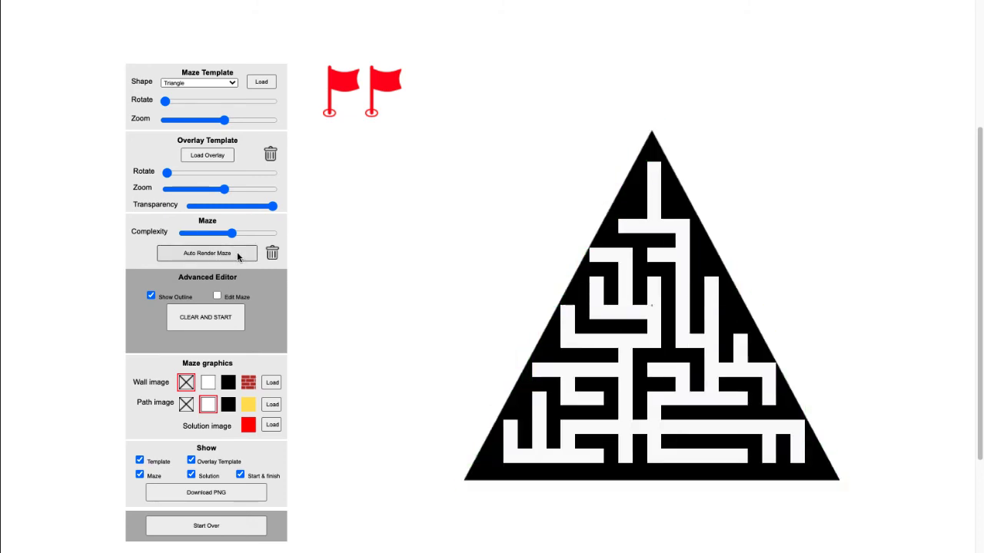
# Discard the triangle maze by starting over, and choose the Circle template
pyautogui.click(229, 529)
pyautogui.click(227, 532)
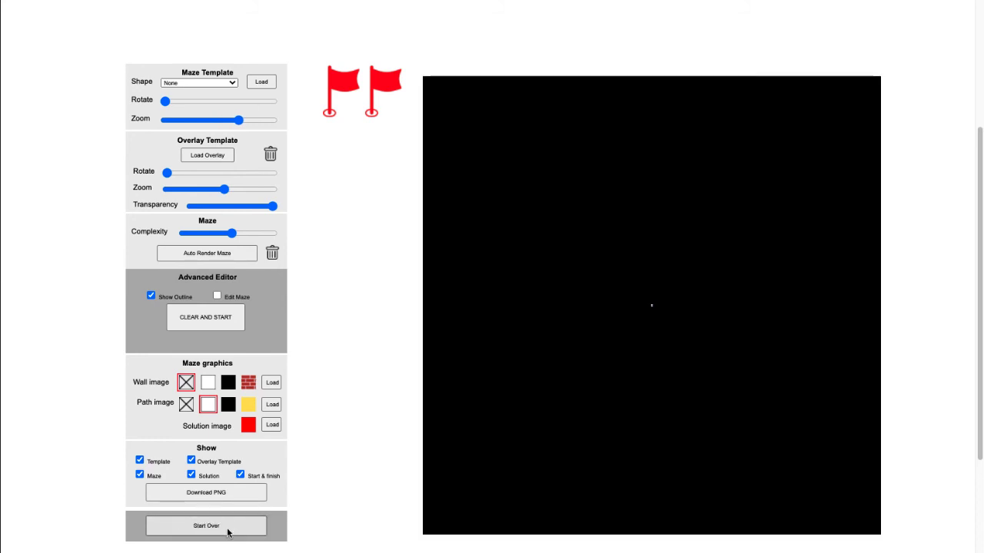
pyautogui.click(232, 82)
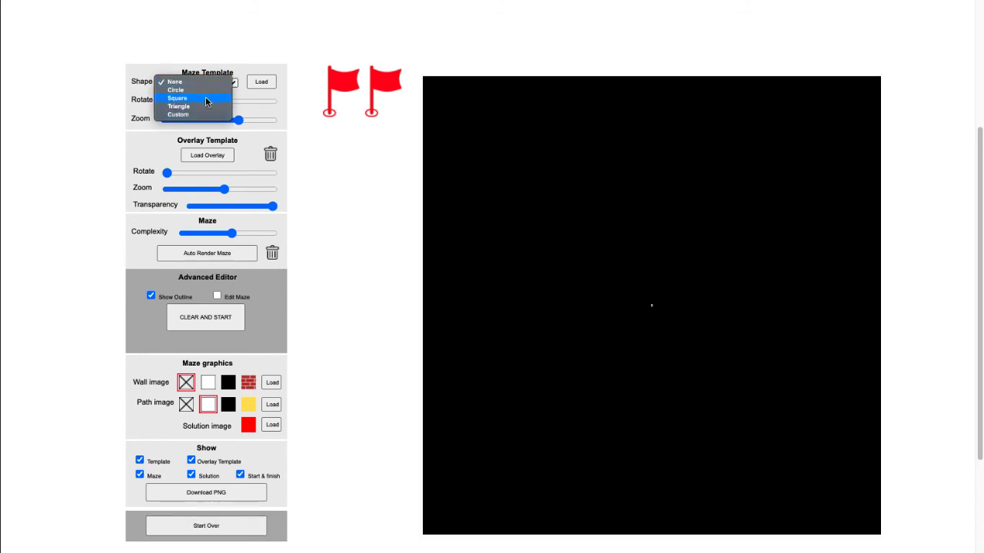
pyautogui.click(202, 90)
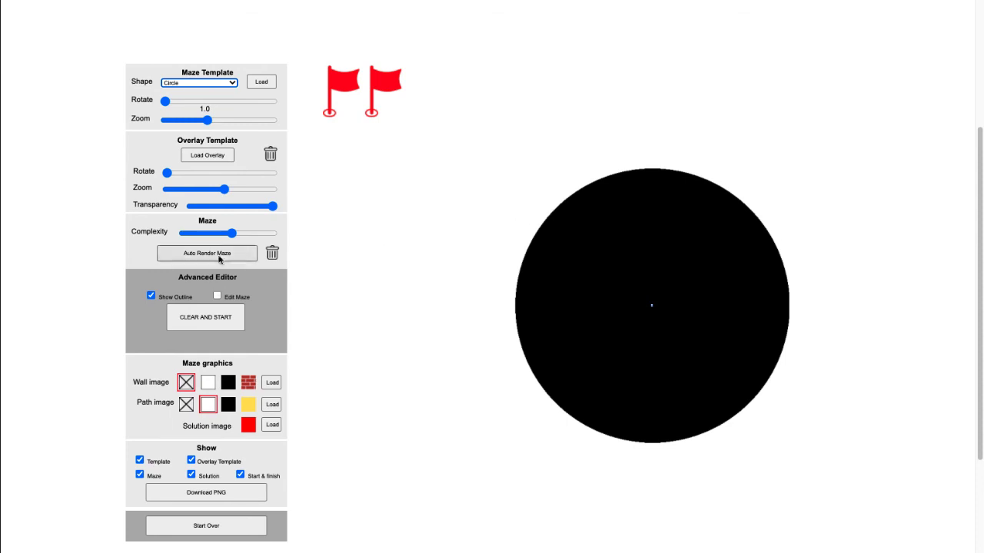
# Clear and start the advanced editor for the circle, prepare its outline, and show the guide points
pyautogui.click(214, 322)
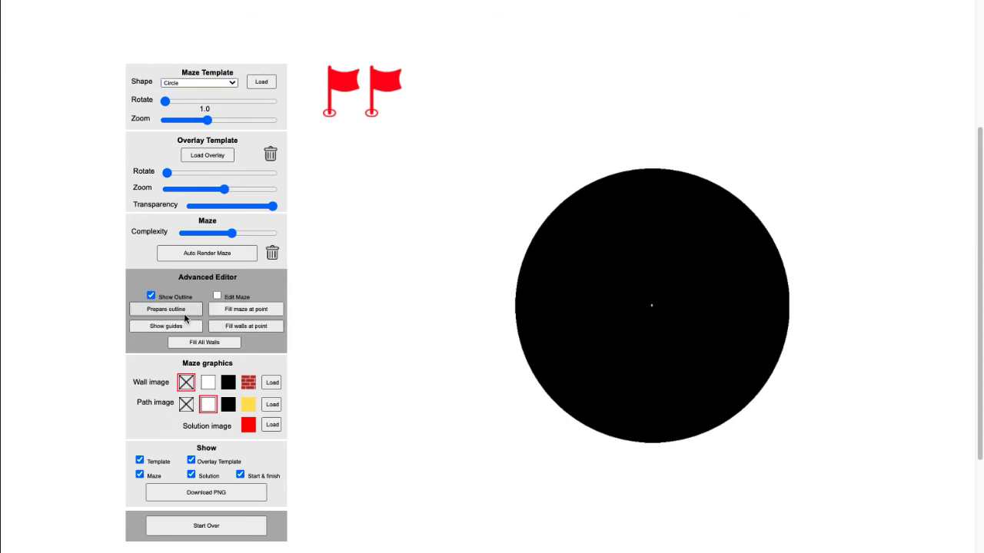
pyautogui.click(181, 311)
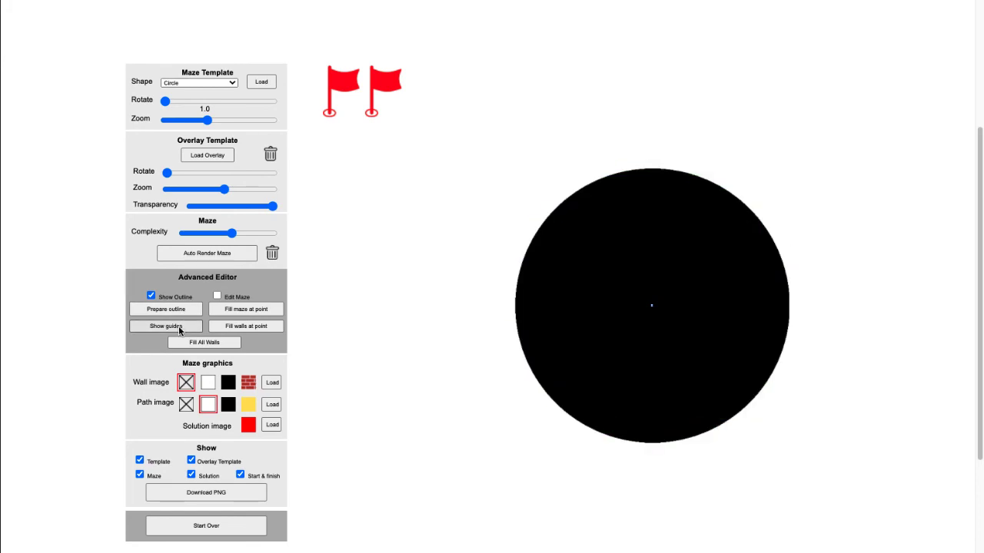
pyautogui.click(166, 326)
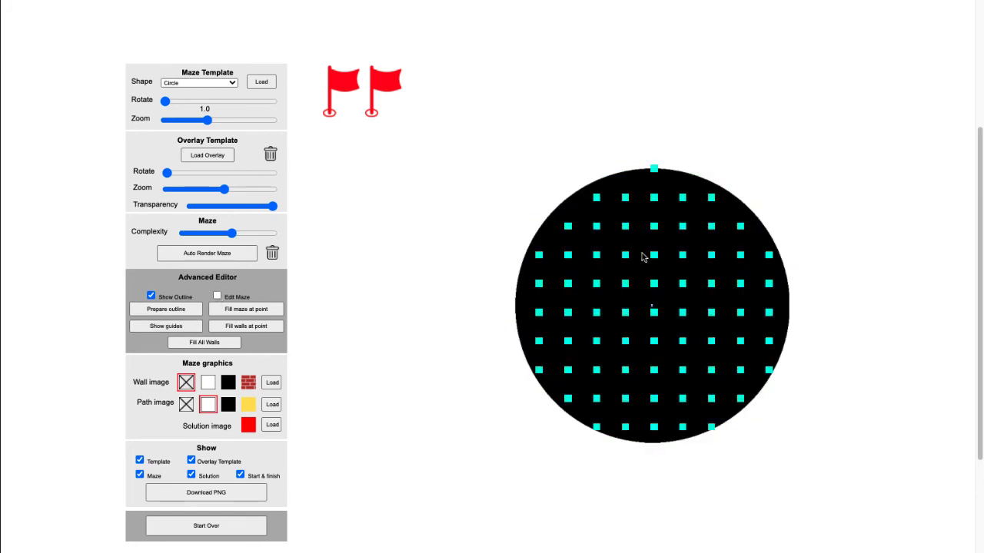
# Enable maze editing, draw a square path with a notched upper-left corner around the circle's centre, and fill the area around it with a maze
pyautogui.click(217, 297)
pyautogui.moveTo(626, 261)
pyautogui.mouseDown()
pyautogui.moveTo(712, 261)
pyautogui.moveTo(710, 338)
pyautogui.moveTo(631, 345)
pyautogui.moveTo(628, 315)
pyautogui.moveTo(647, 314)
pyautogui.moveTo(655, 271)
pyautogui.mouseUp()
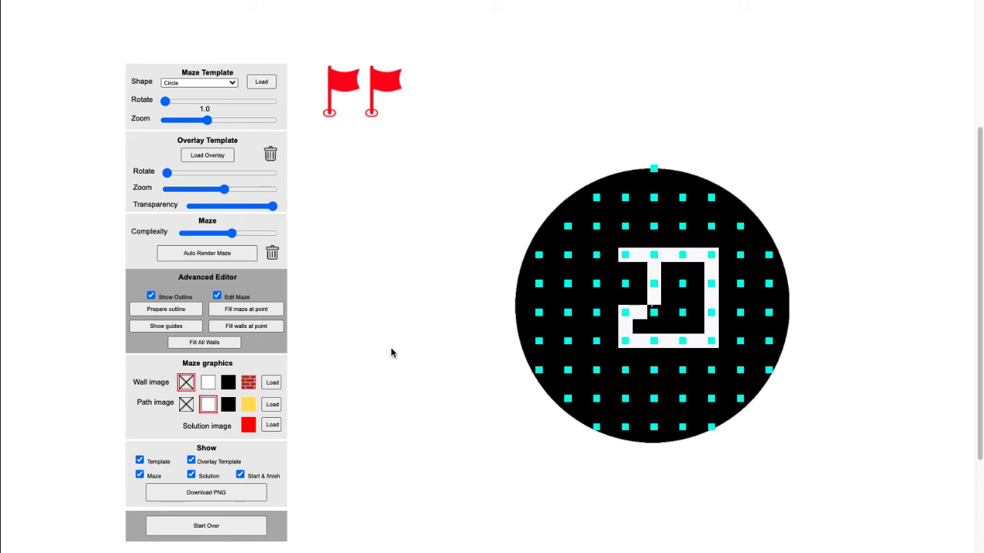
pyautogui.click(262, 311)
pyautogui.click(570, 267)
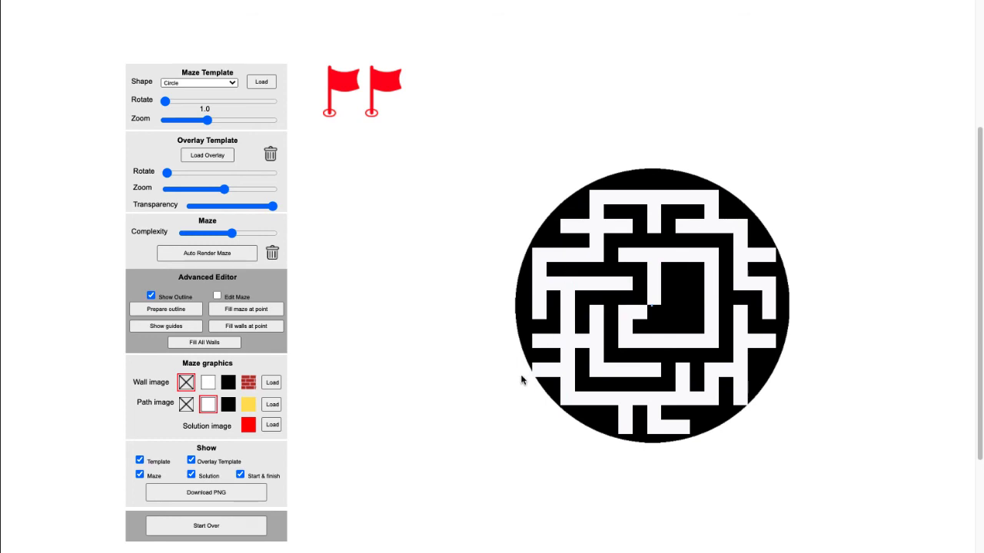